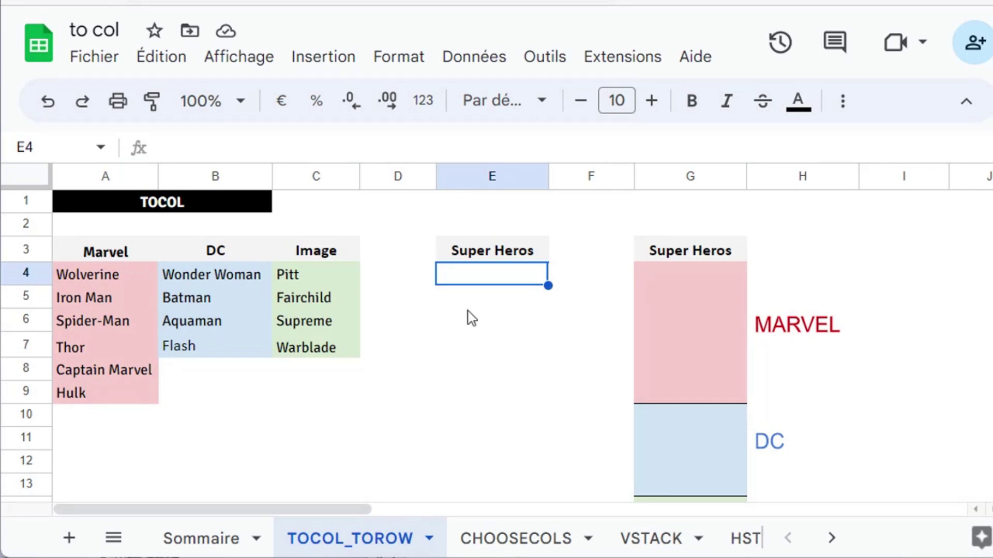
Enter =TOCOL(A4:C9;1) in E4 to list all heroes in one column, ignoring blanks
{"action": "type", "text": "=TOCOL("}
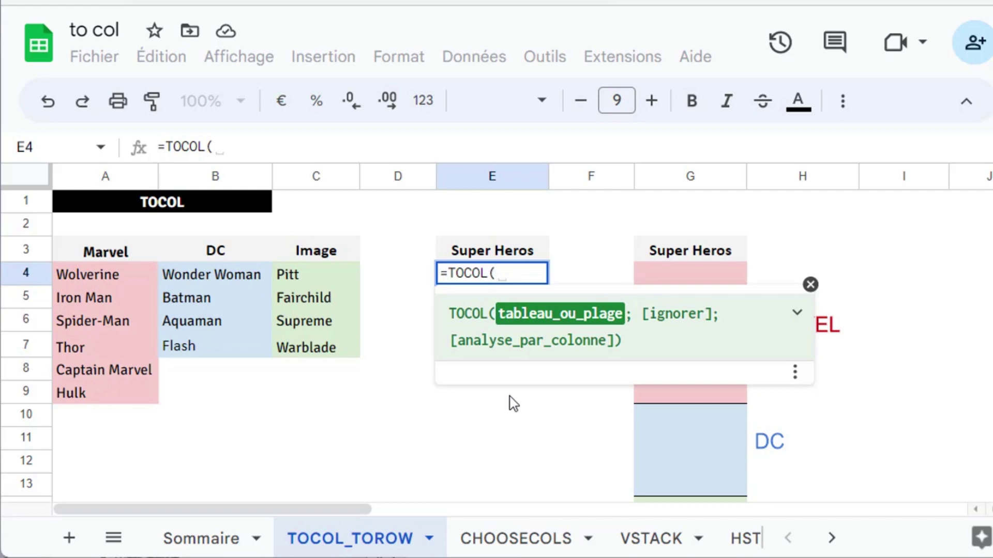
{"action": "left_click", "coordinate": [100, 275]}
{"action": "left_click_drag", "start_coordinate": [99, 275], "coordinate": [297, 398]}
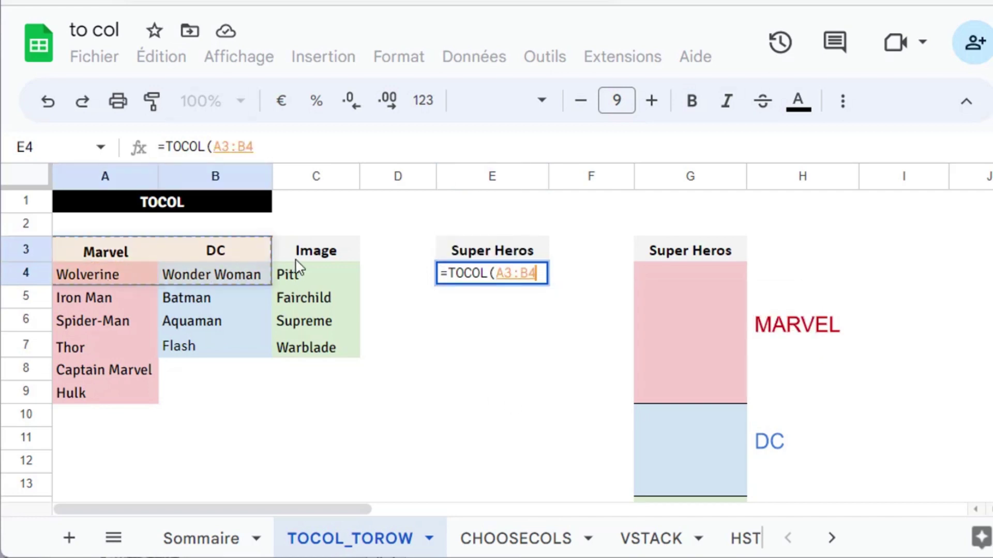
{"action": "type", "text": ";"}
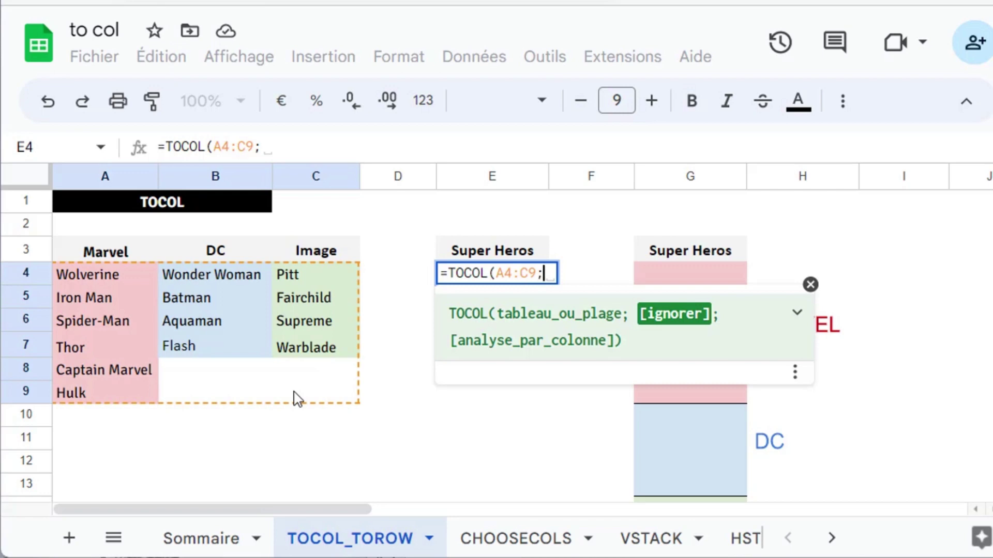
{"action": "left_click", "coordinate": [796, 313]}
{"action": "left_click_drag", "start_coordinate": [802, 398], "coordinate": [806, 484]}
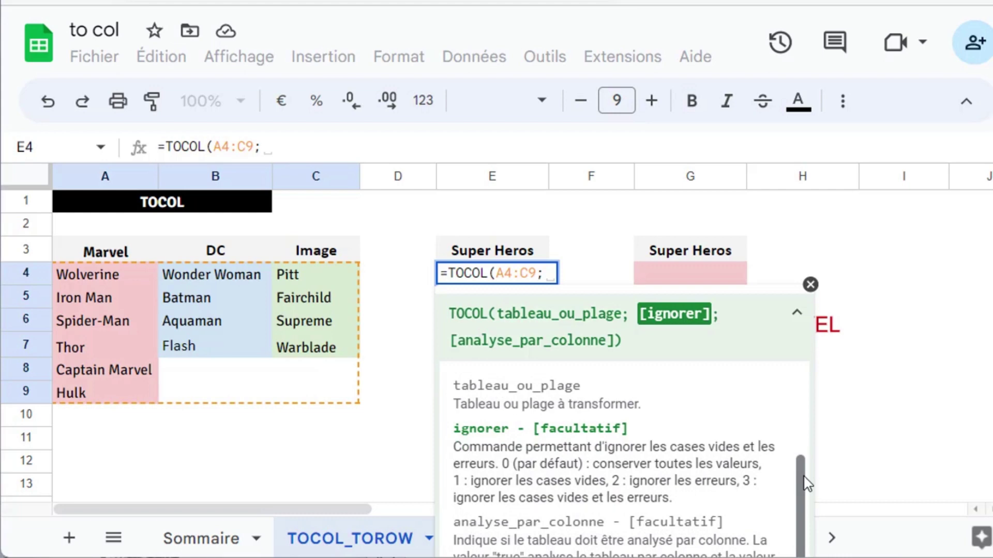
{"action": "type", "text": "1)"}
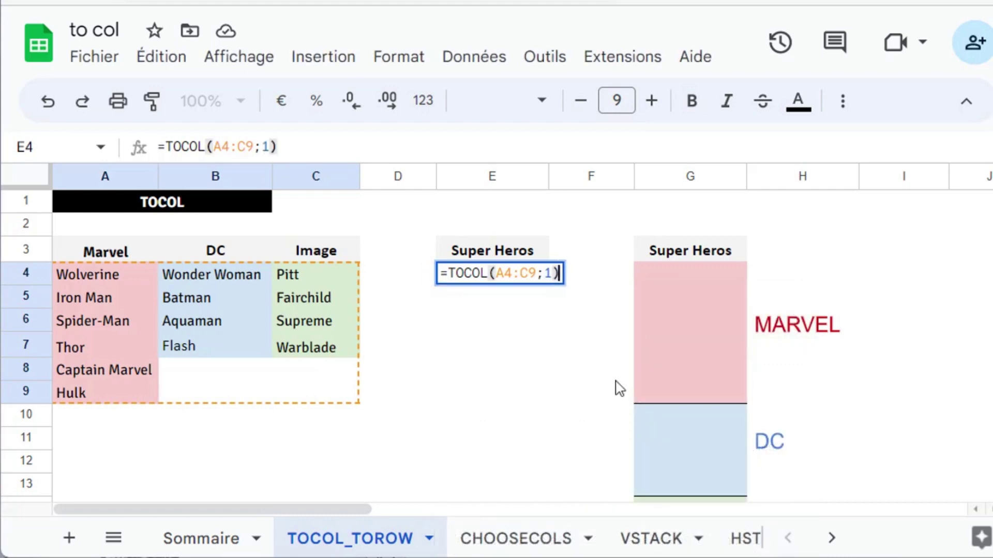
{"action": "key", "text": "Return"}
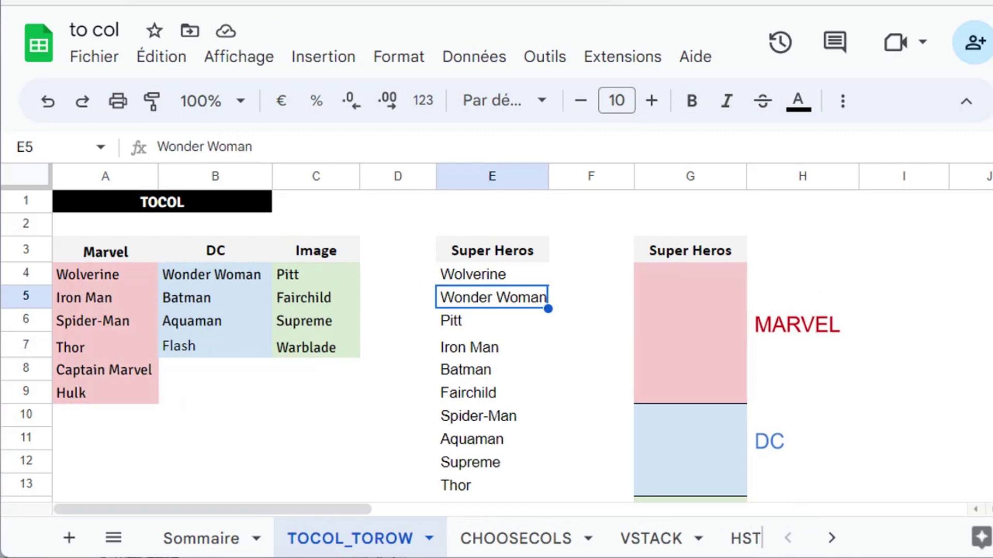
{"action": "key", "text": "Down"}
{"action": "key", "text": "Down"}
{"action": "key", "text": "Down"}
{"action": "key", "text": "Down"}
{"action": "key", "text": "Down"}
{"action": "key", "text": "Down"}
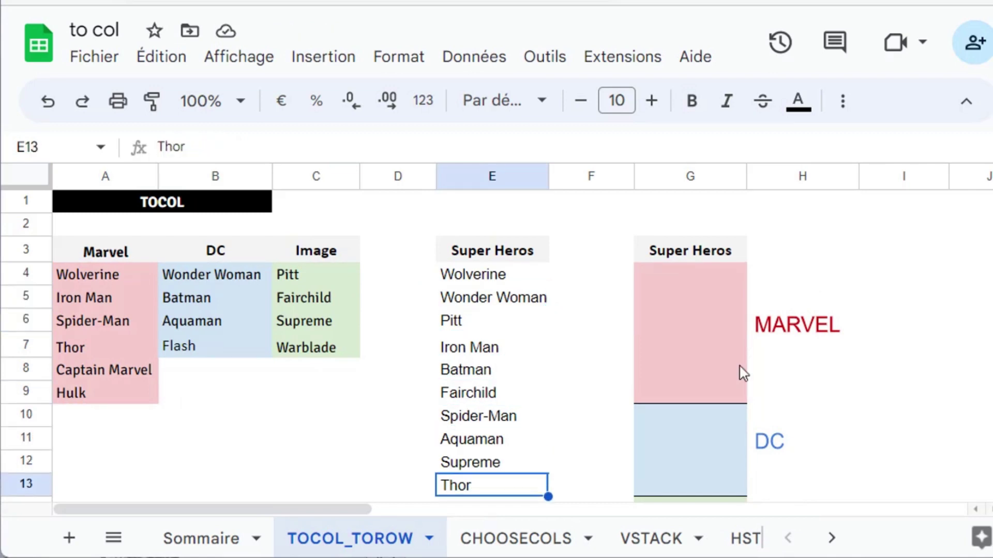
{"action": "key", "text": "Down"}
{"action": "key", "text": "Down"}
{"action": "key", "text": "Down"}
{"action": "key", "text": "Down"}
{"action": "key", "text": "Down"}
{"action": "key", "text": "Down"}
{"action": "key", "text": "Up"}
{"action": "key", "text": "Up"}
{"action": "key", "text": "Up"}
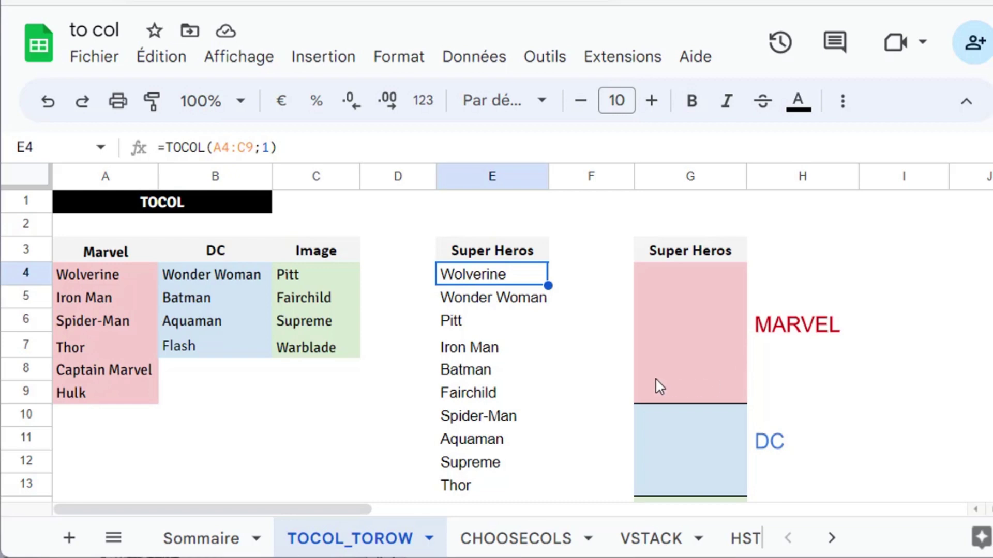
Wrap the E4 formula in SORT so it becomes =SORT(TOCOL(A4:C9;1))
{"action": "double_click", "coordinate": [485, 282]}
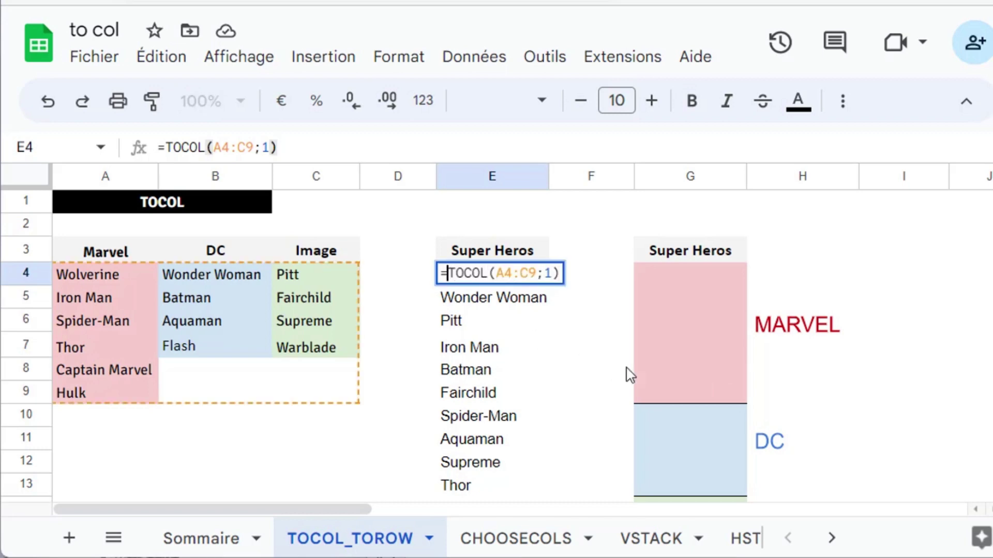
{"action": "key", "text": "Home"}
{"action": "key", "text": "Right"}
{"action": "type", "text": "SORT"}
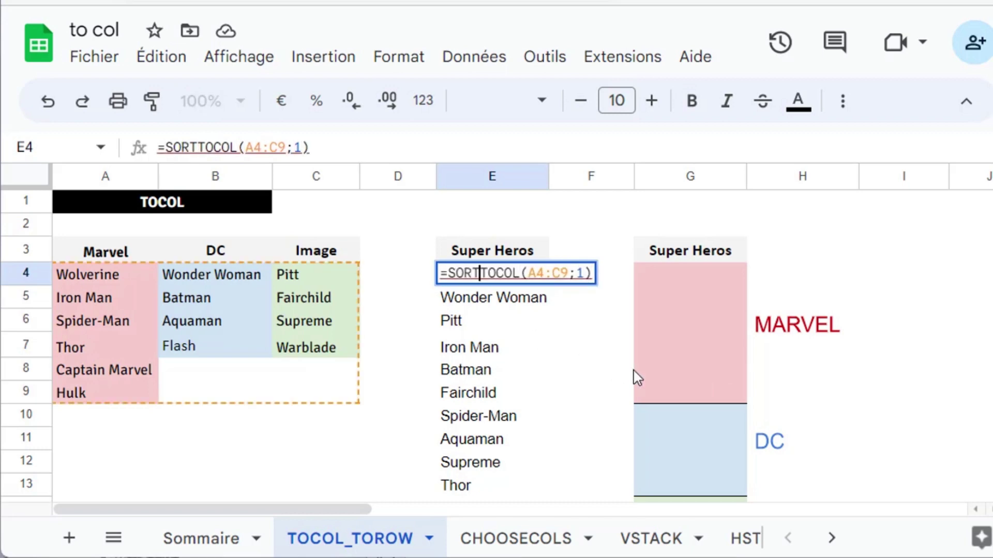
{"action": "type", "text": "("}
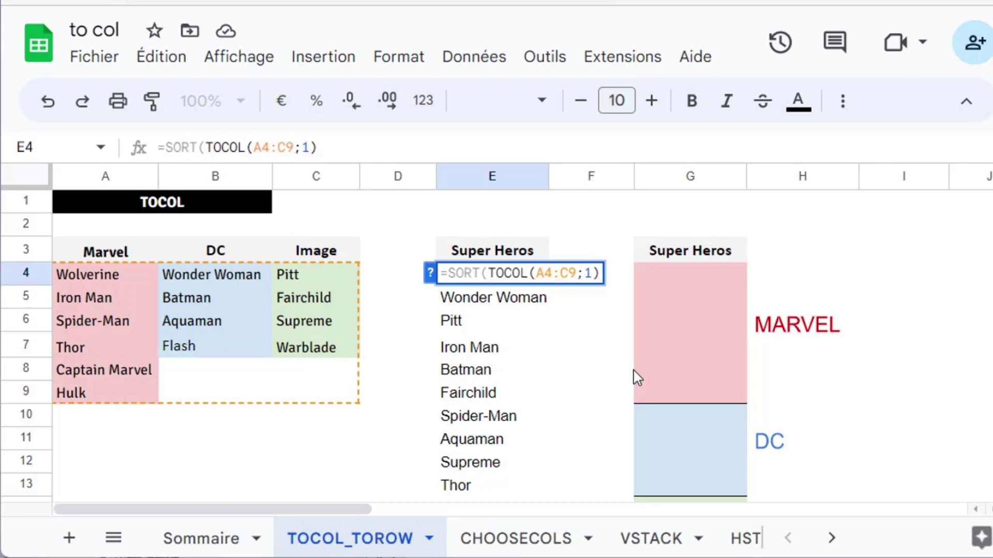
{"action": "key", "text": "Return"}
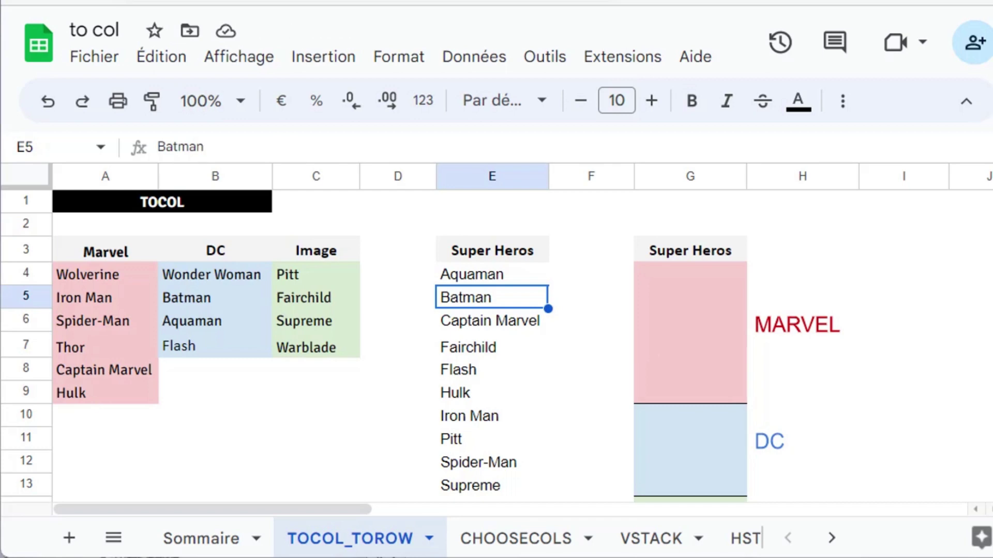
{"action": "left_click", "coordinate": [662, 271]}
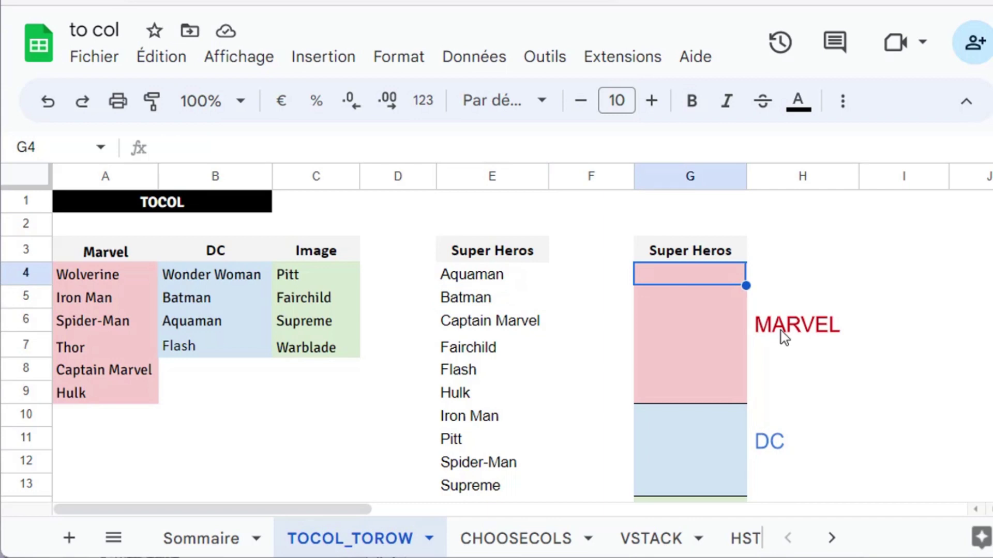
Enter =TOCOL(A4:C9;1;1) in G4 to list heroes column by column: Marvel, DC, Image
{"action": "type", "text": "=to"}
{"action": "key", "text": "Tab"}
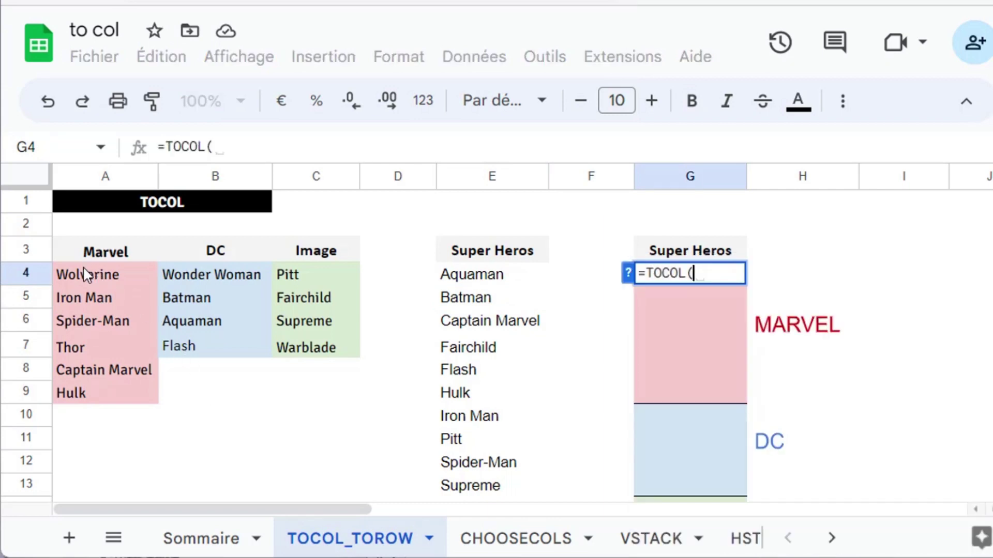
{"action": "mouse_move", "coordinate": [82, 271]}
{"action": "left_mouse_down"}
{"action": "mouse_move", "coordinate": [277, 313]}
{"action": "mouse_move", "coordinate": [339, 405]}
{"action": "left_mouse_up"}
{"action": "type", "text": "; "}
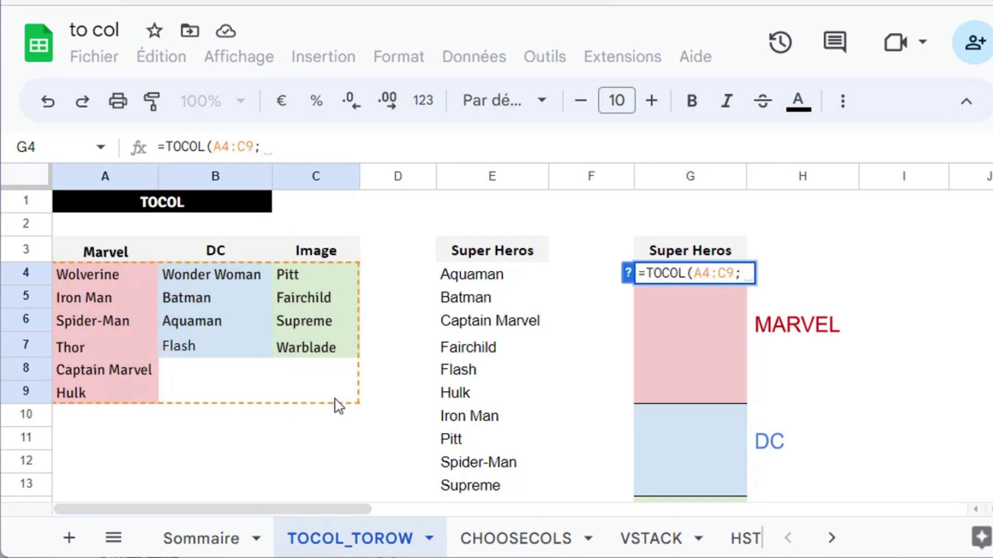
{"action": "type", "text": "1;"}
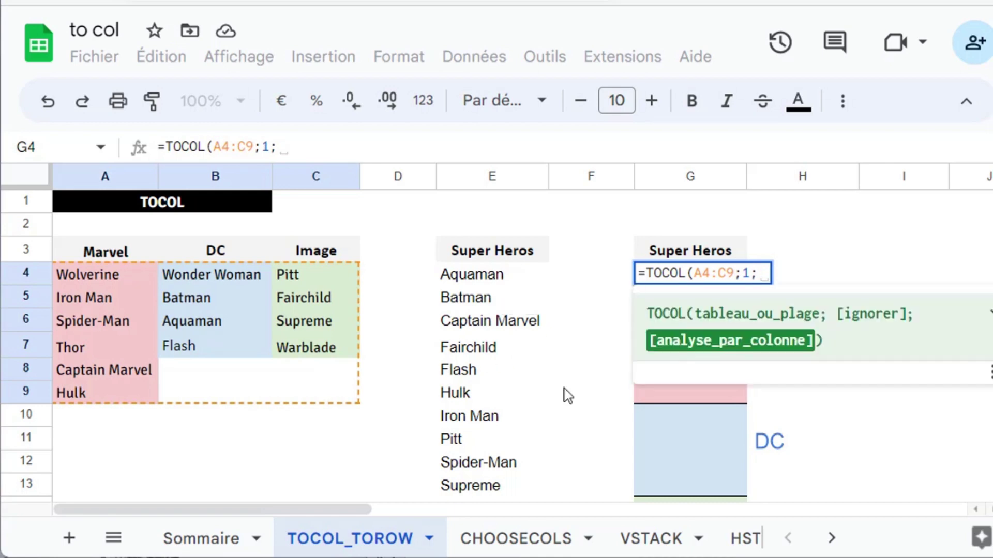
{"action": "type", "text": "1"}
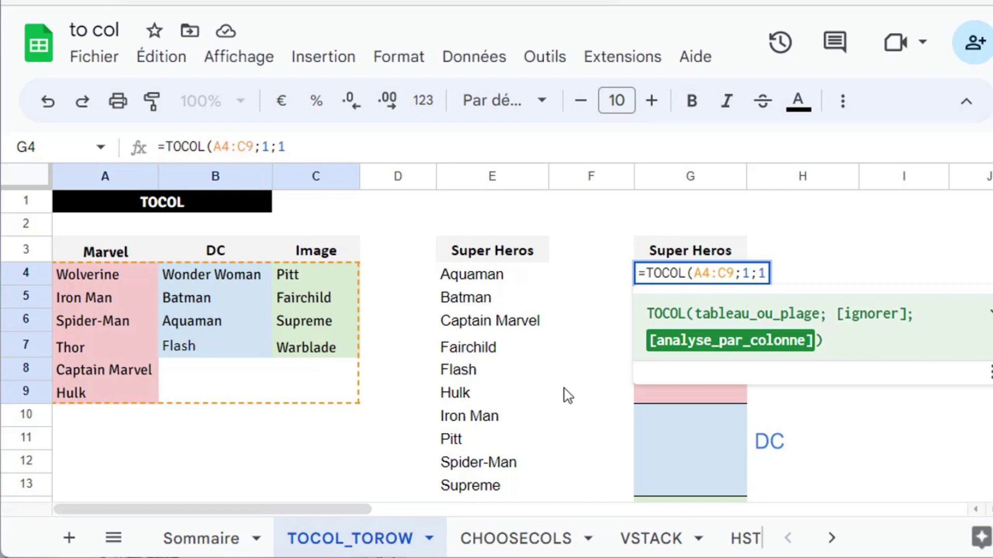
{"action": "type", "text": ")"}
{"action": "key", "text": "Return"}
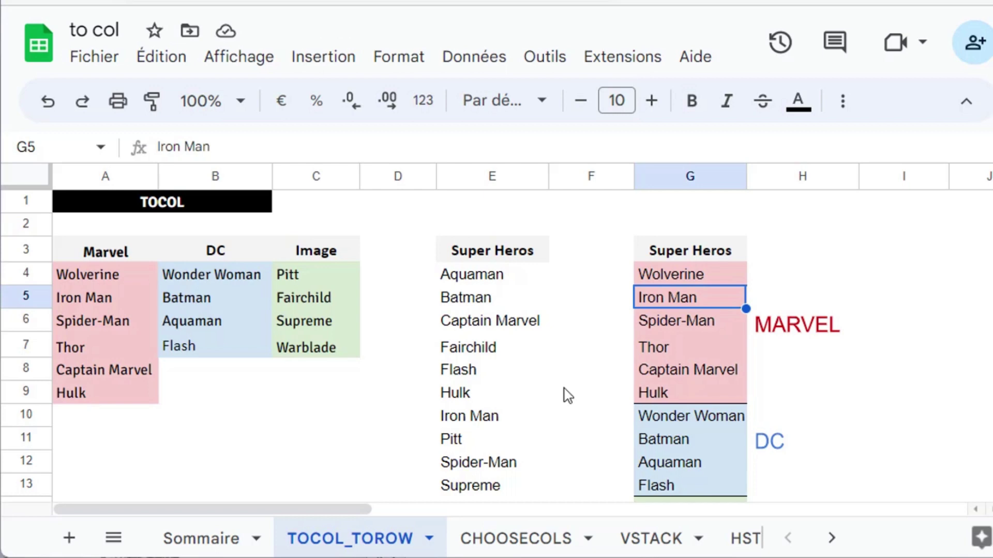
{"action": "key", "text": "Down"}
{"action": "key", "text": "Down"}
{"action": "key", "text": "Down"}
{"action": "key", "text": "Down"}
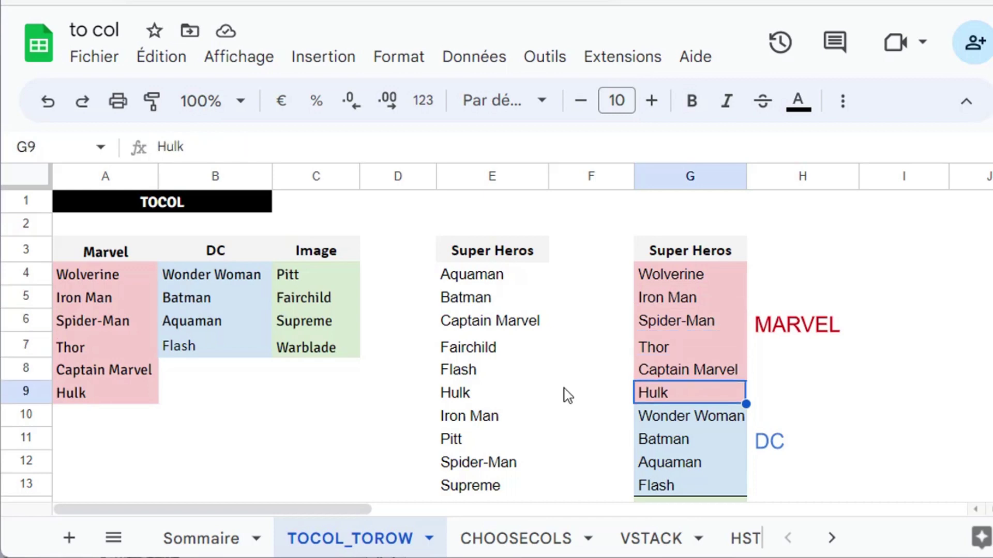
{"action": "key", "text": "Down"}
{"action": "key", "text": "Down"}
{"action": "key", "text": "Down"}
{"action": "key", "text": "Down"}
{"action": "key", "text": "Down"}
{"action": "key", "text": "Down"}
{"action": "key", "text": "Down"}
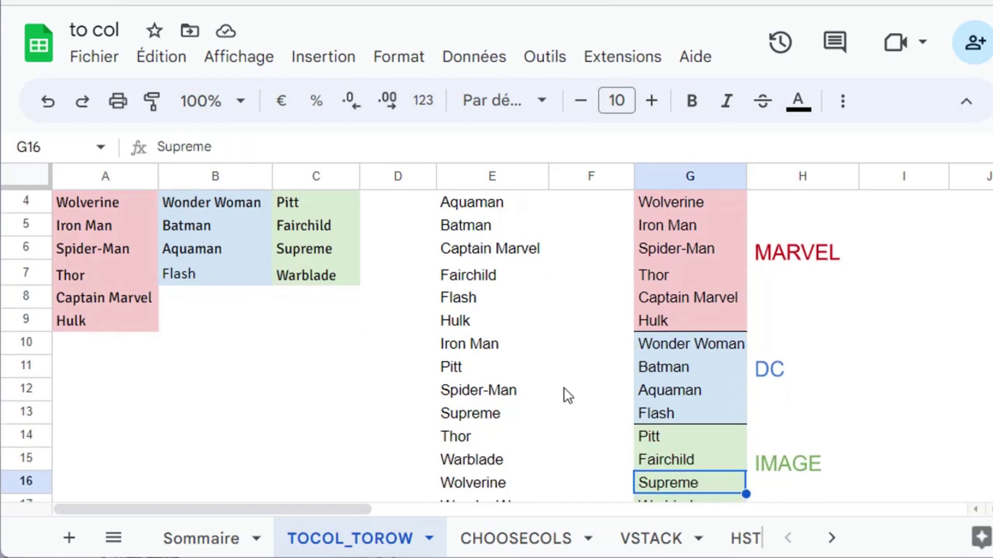
{"action": "key", "text": "Down"}
{"action": "key", "text": "Down"}
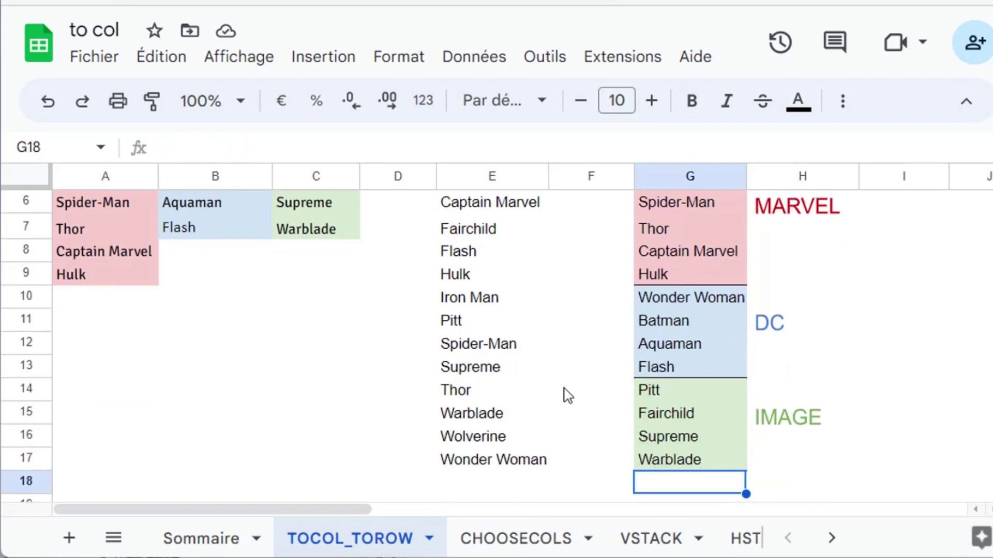
{"action": "key", "text": "ctrl+Up"}
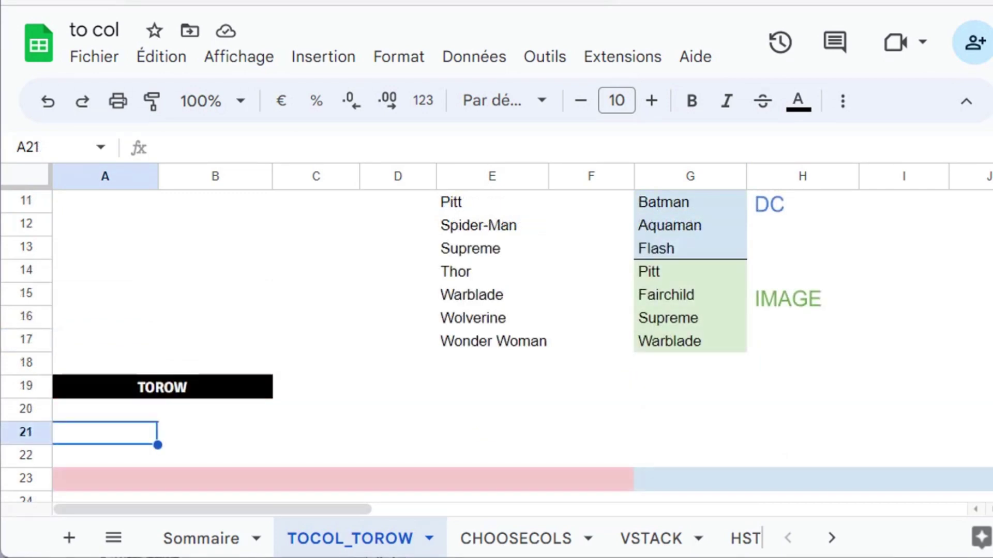
Enter =TOROW(A4:C9;1) in A21, then switch to the CHOOSECOLS sheet
{"action": "type", "text": "=TOROW("}
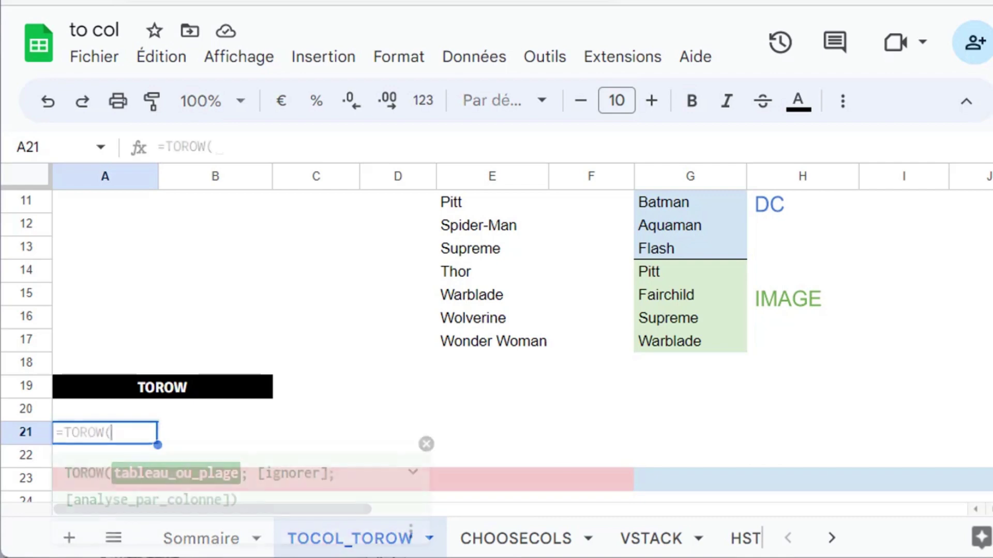
{"action": "scroll", "coordinate": [77, 269], "scroll_direction": "up", "scroll_amount": 4}
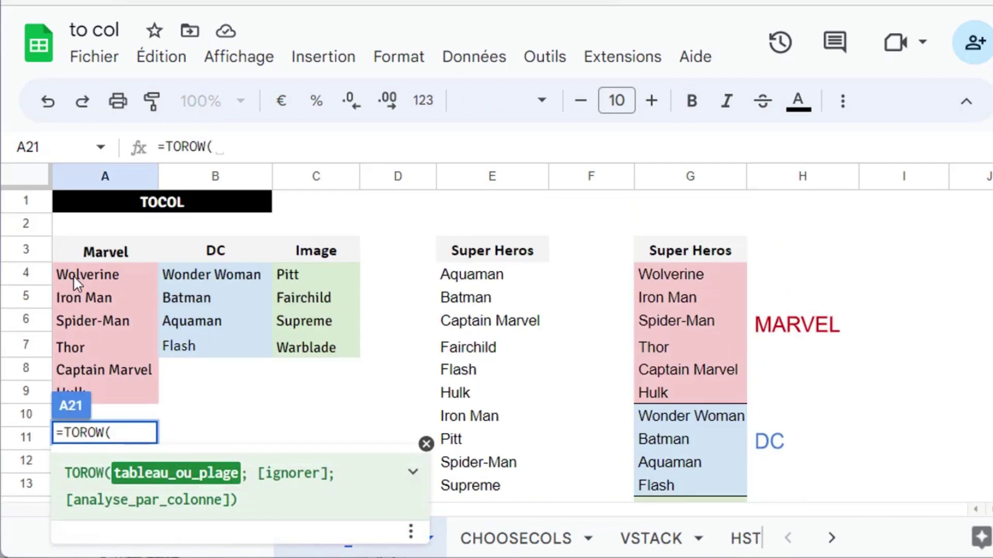
{"action": "mouse_move", "coordinate": [78, 271]}
{"action": "left_mouse_down"}
{"action": "mouse_move", "coordinate": [283, 327]}
{"action": "mouse_move", "coordinate": [278, 385]}
{"action": "left_mouse_up"}
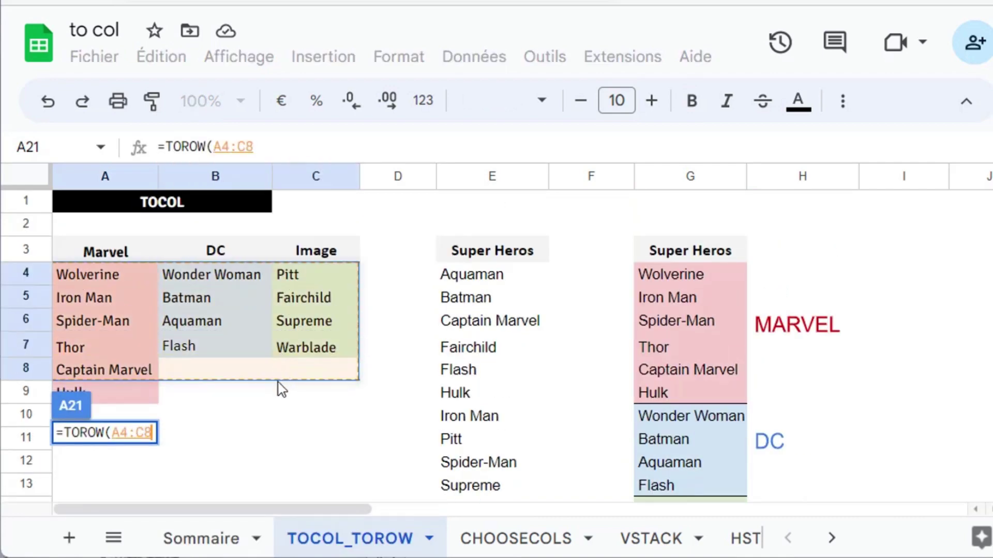
{"action": "type", "text": ";"}
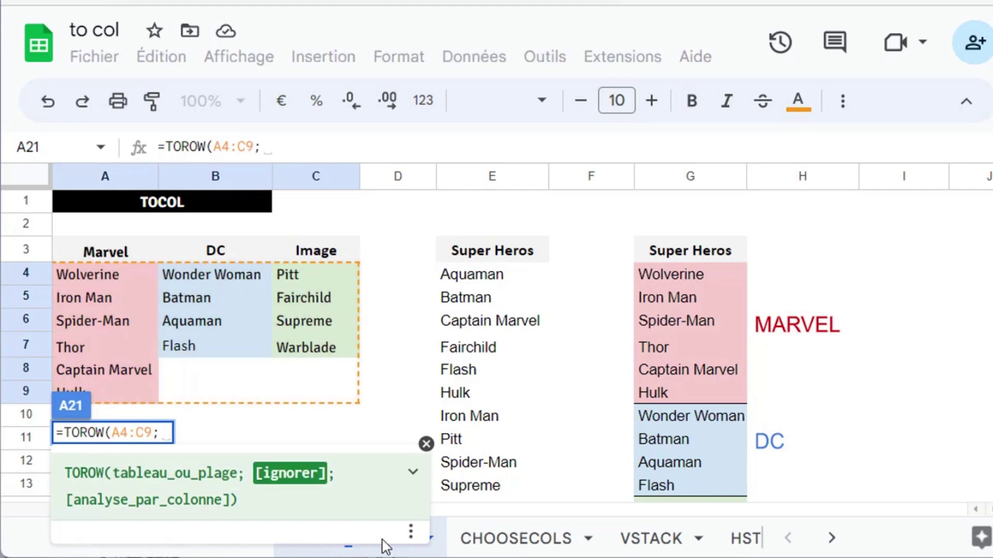
{"action": "type", "text": "1"}
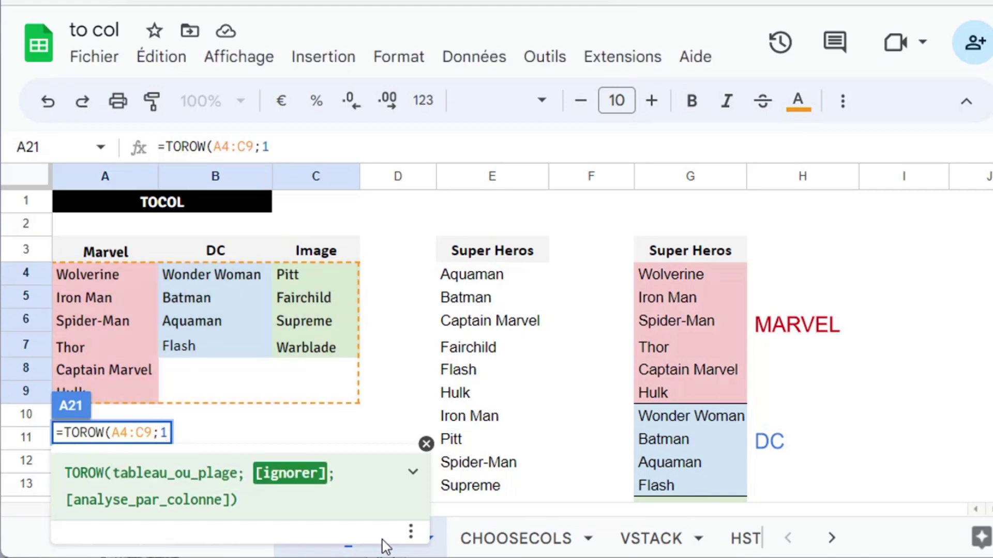
{"action": "type", "text": ")"}
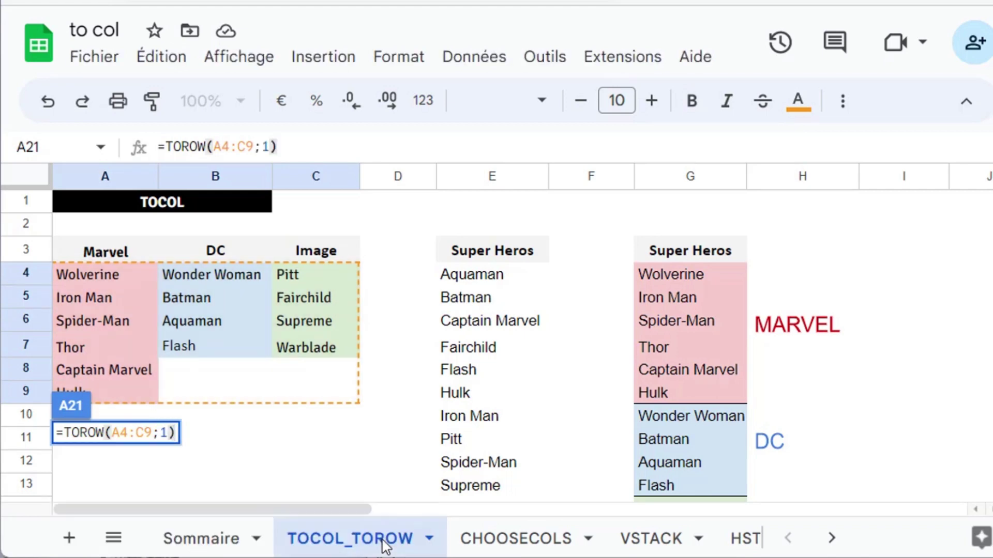
{"action": "key", "text": "Return"}
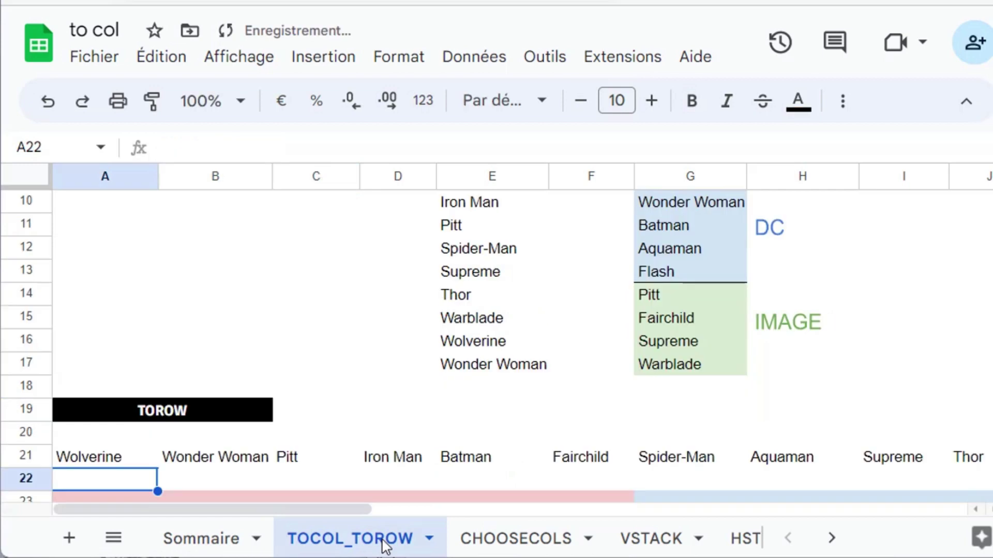
{"action": "mouse_move", "coordinate": [331, 507]}
{"action": "left_mouse_down"}
{"action": "mouse_move", "coordinate": [531, 517]}
{"action": "mouse_move", "coordinate": [284, 519]}
{"action": "left_mouse_up"}
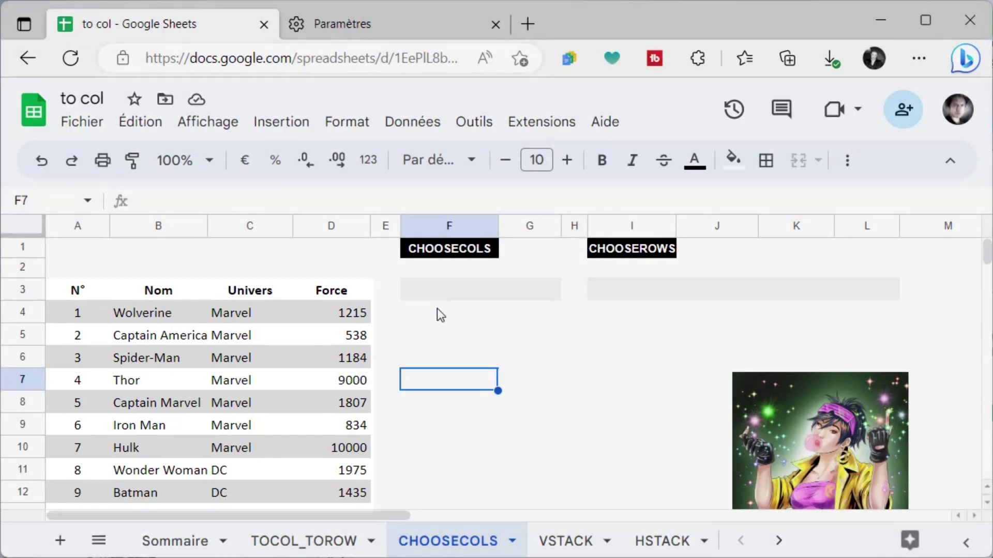
Enter =CHOOSECOLS(A3:D18;2;4) in F3 to return only the Nom and Force columns
{"action": "left_click", "coordinate": [439, 292]}
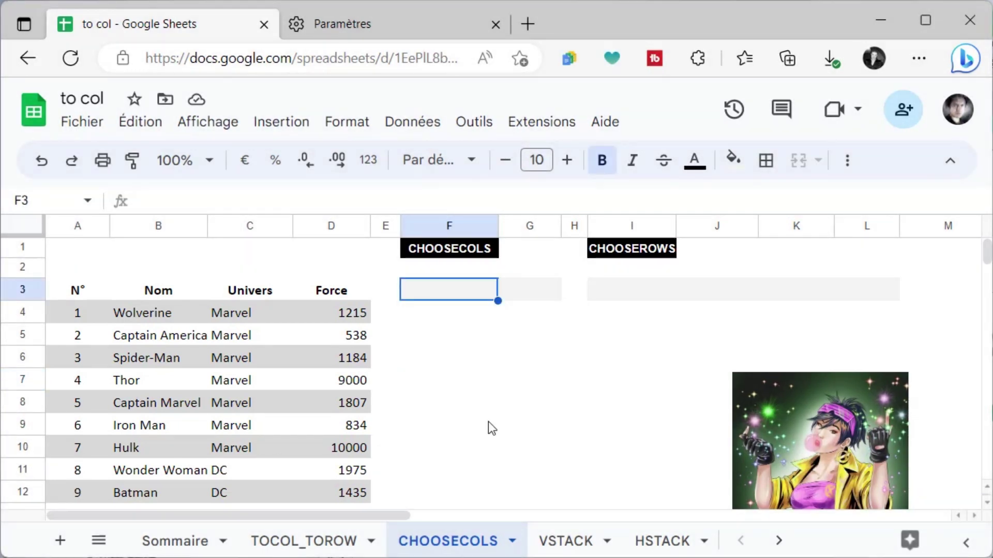
{"action": "type", "text": "=CHOOSECOLS("}
{"action": "left_click", "coordinate": [73, 288]}
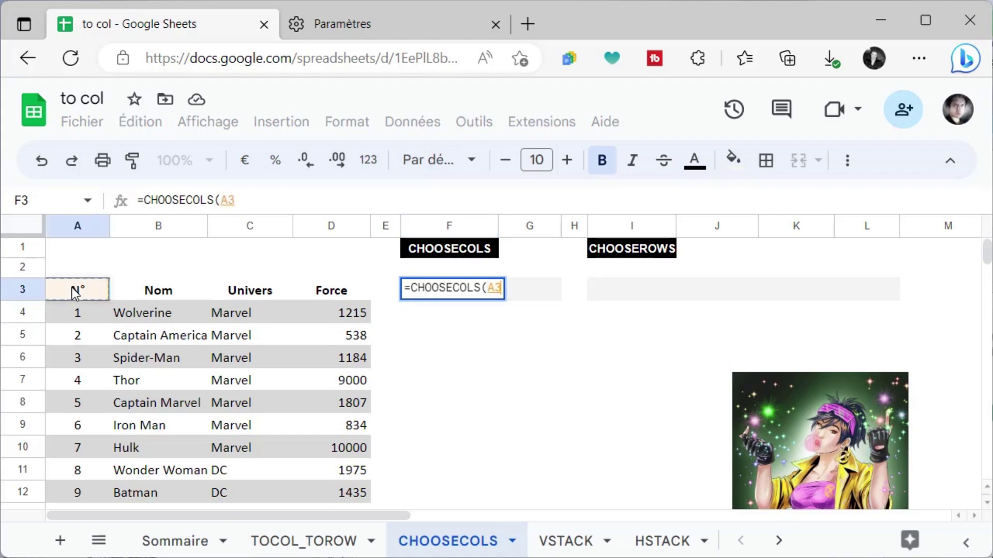
{"action": "left_click_drag", "start_coordinate": [72, 288], "coordinate": [320, 443]}
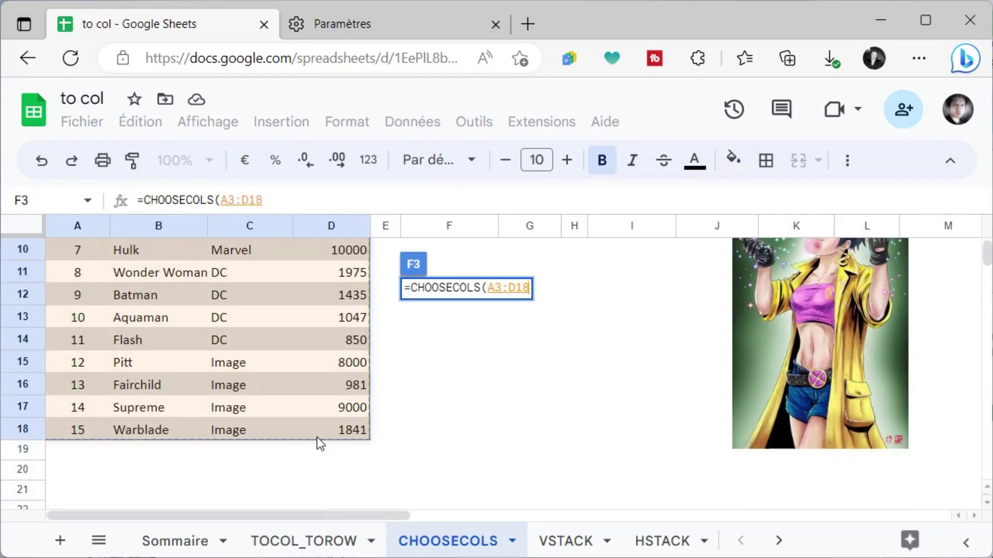
{"action": "type", "text": "; "}
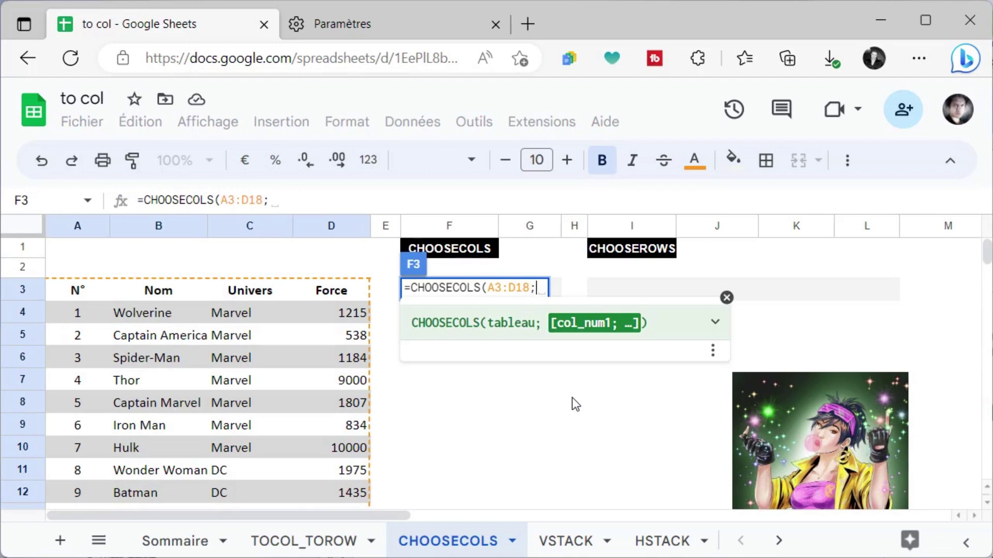
{"action": "type", "text": "2;"}
{"action": "type", "text": "4"}
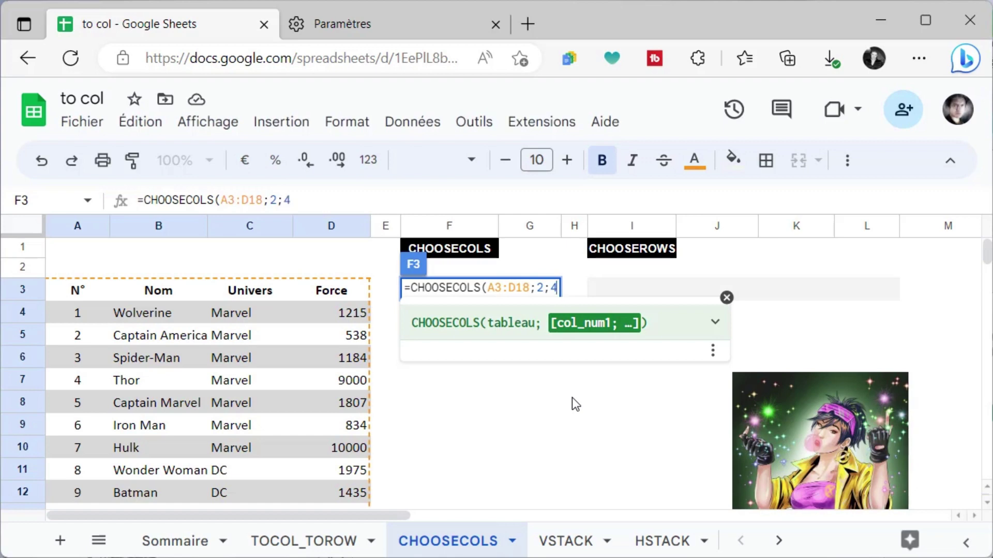
{"action": "type", "text": ")"}
{"action": "key", "text": "Return"}
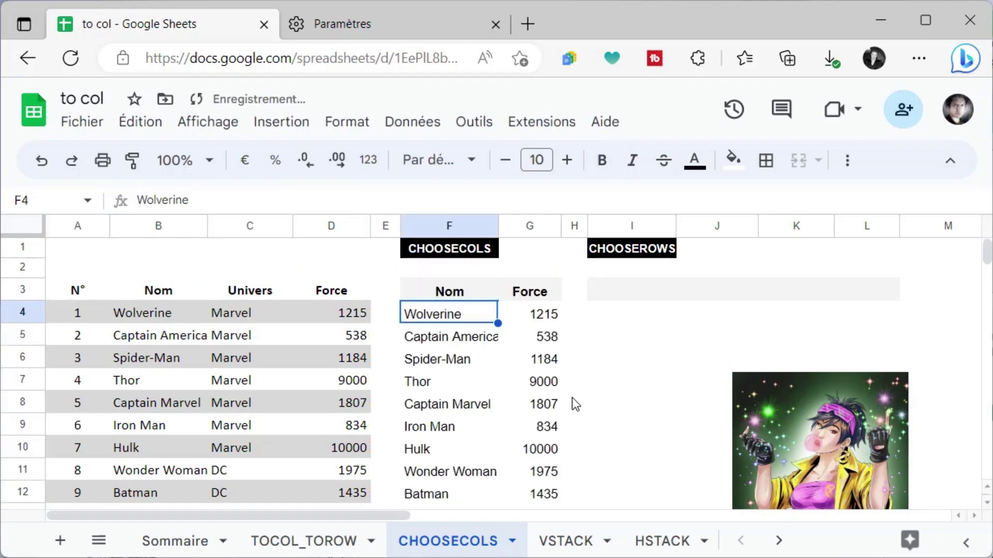
{"action": "key", "text": "Up"}
{"action": "key", "text": "Right"}
{"action": "key", "text": "Right"}
{"action": "key", "text": "Right"}
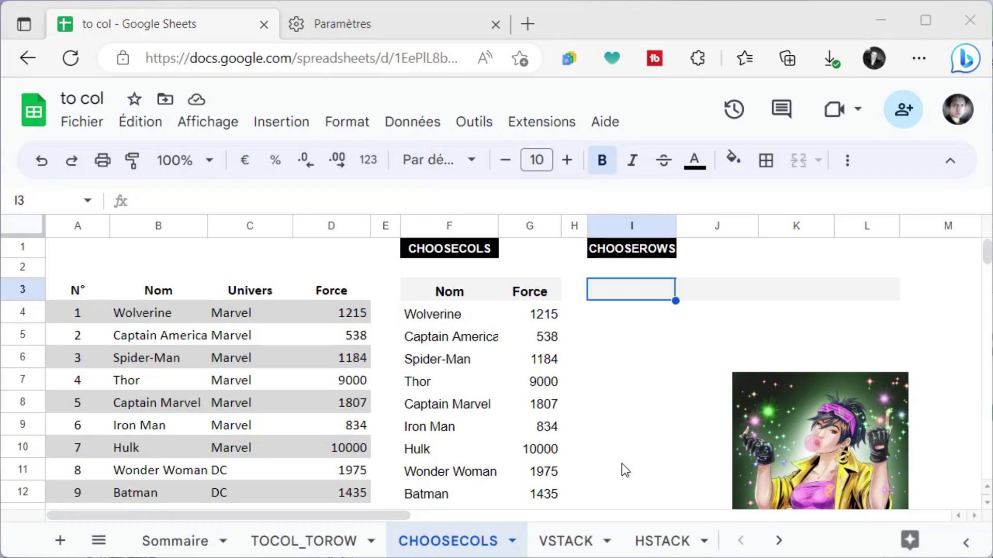
Enter =CHOOSEROWS(A3:D18;1;4;7) in I3 to show rows 1, 4 and 7
{"action": "type", "text": "=CHOOSEROWS("}
{"action": "mouse_move", "coordinate": [78, 288]}
{"action": "left_mouse_down"}
{"action": "mouse_move", "coordinate": [319, 307]}
{"action": "mouse_move", "coordinate": [329, 535]}
{"action": "left_mouse_up"}
{"action": "type", "text": ";"}
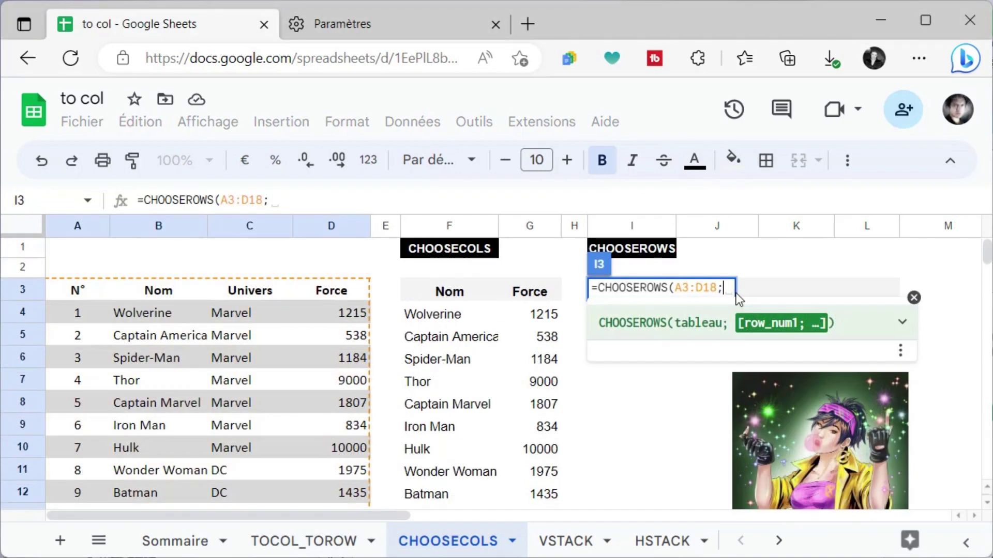
{"action": "type", "text": "1"}
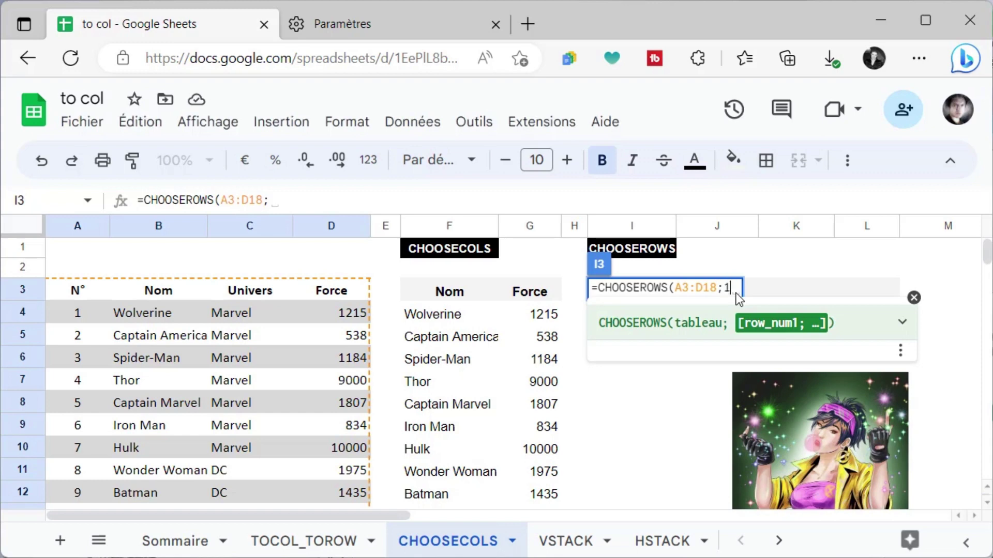
{"action": "type", "text": ";"}
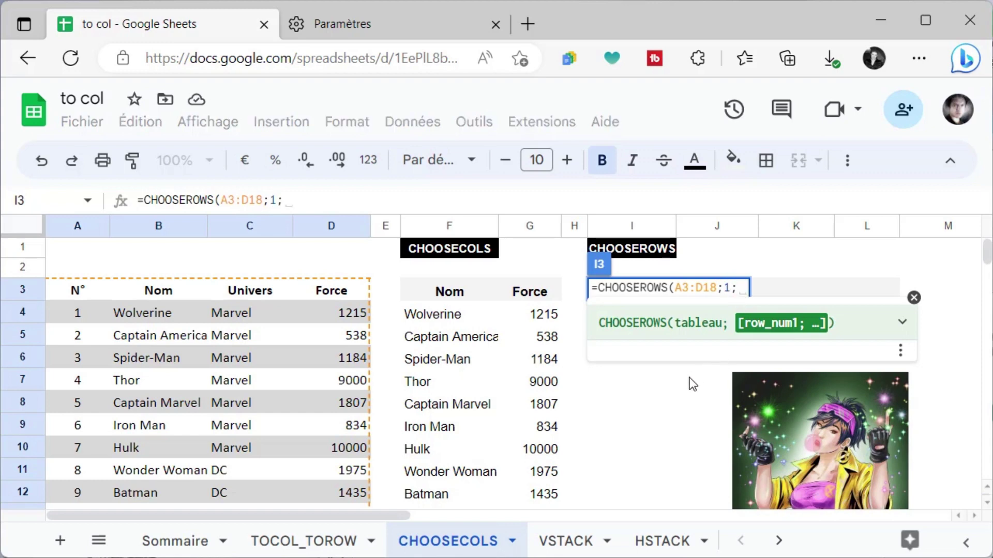
{"action": "type", "text": "4;"}
{"action": "type", "text": "7)"}
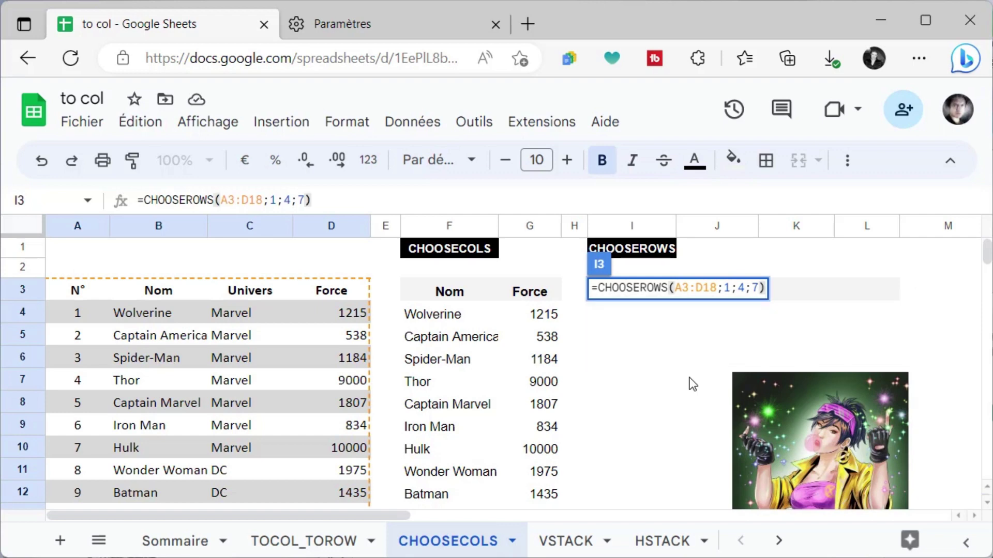
{"action": "key", "text": "Return"}
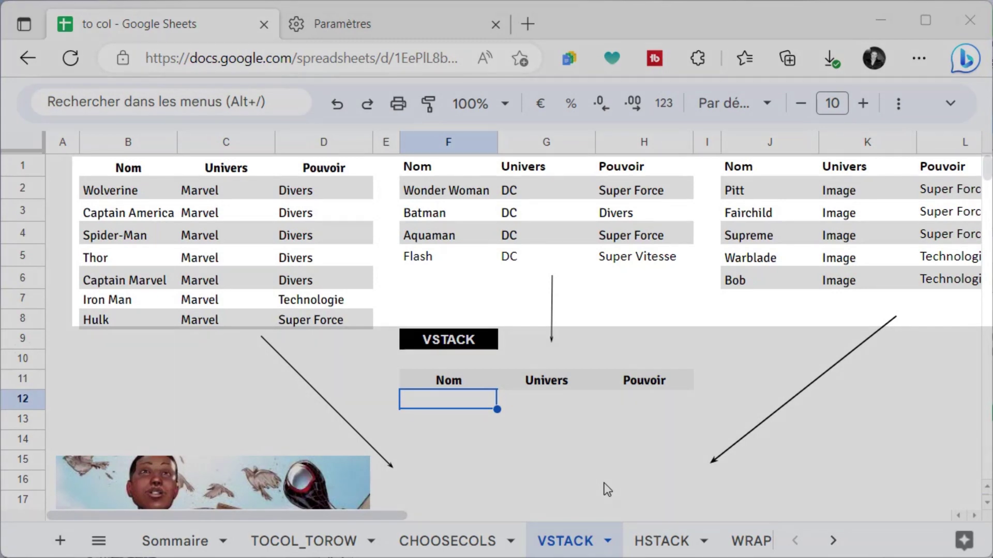
Enter =VSTACK(B1:D8;F2:H5;J2:L6) to stack the Marvel, DC and Image hero tables
{"action": "type", "text": "=VSTACK("}
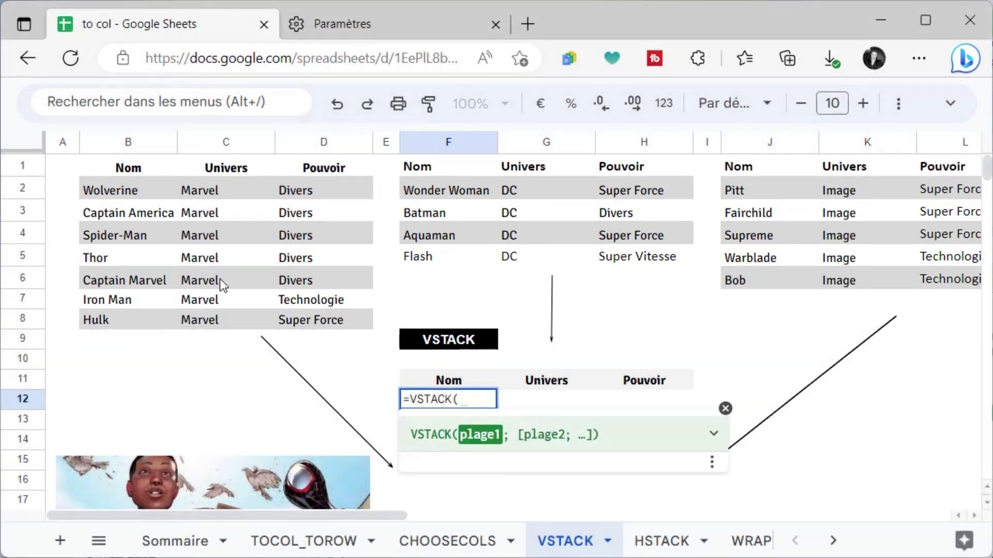
{"action": "mouse_move", "coordinate": [126, 171]}
{"action": "left_mouse_down"}
{"action": "mouse_move", "coordinate": [296, 181]}
{"action": "mouse_move", "coordinate": [300, 322]}
{"action": "left_mouse_up"}
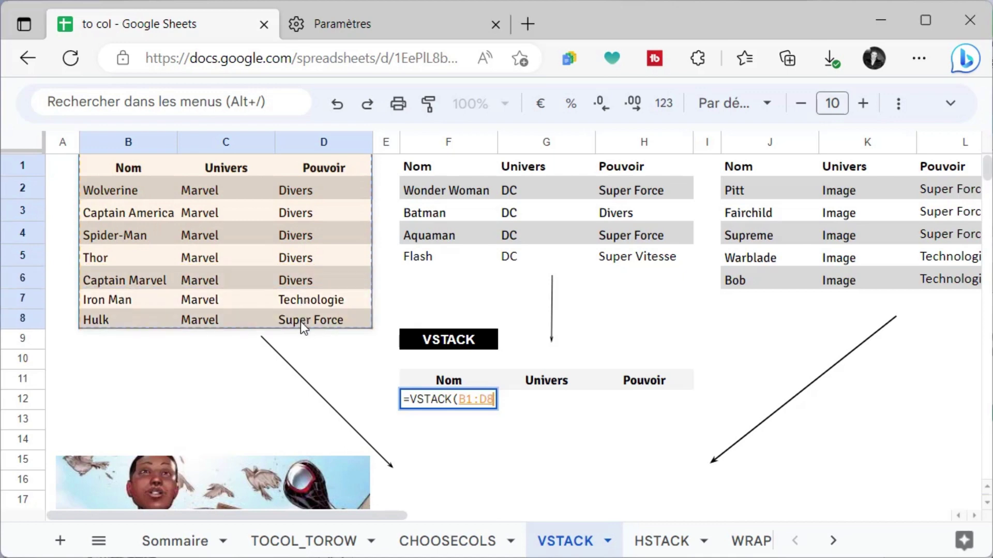
{"action": "type", "text": ";"}
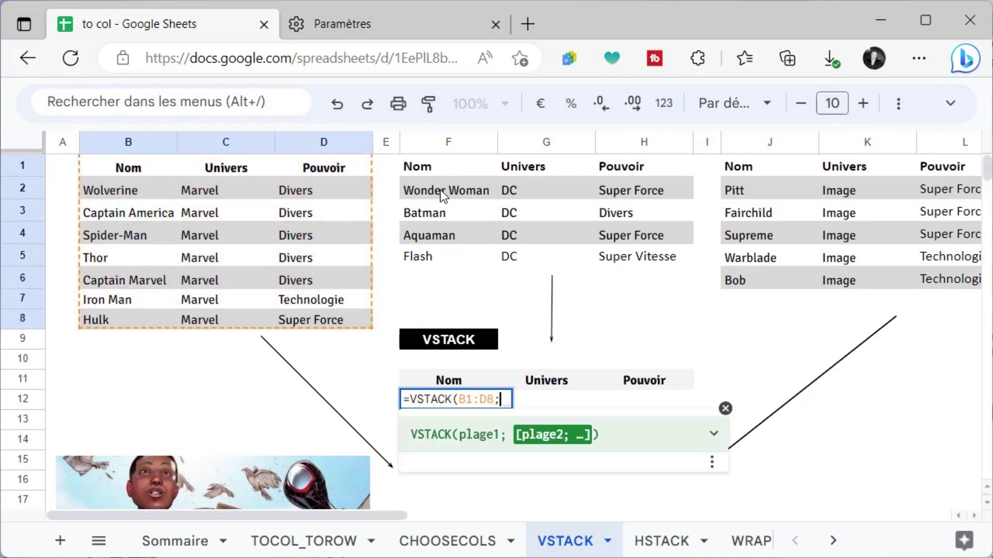
{"action": "left_click", "coordinate": [436, 189]}
{"action": "mouse_move", "coordinate": [505, 190]}
{"action": "left_mouse_down"}
{"action": "mouse_move", "coordinate": [618, 243]}
{"action": "mouse_move", "coordinate": [617, 257]}
{"action": "left_mouse_up"}
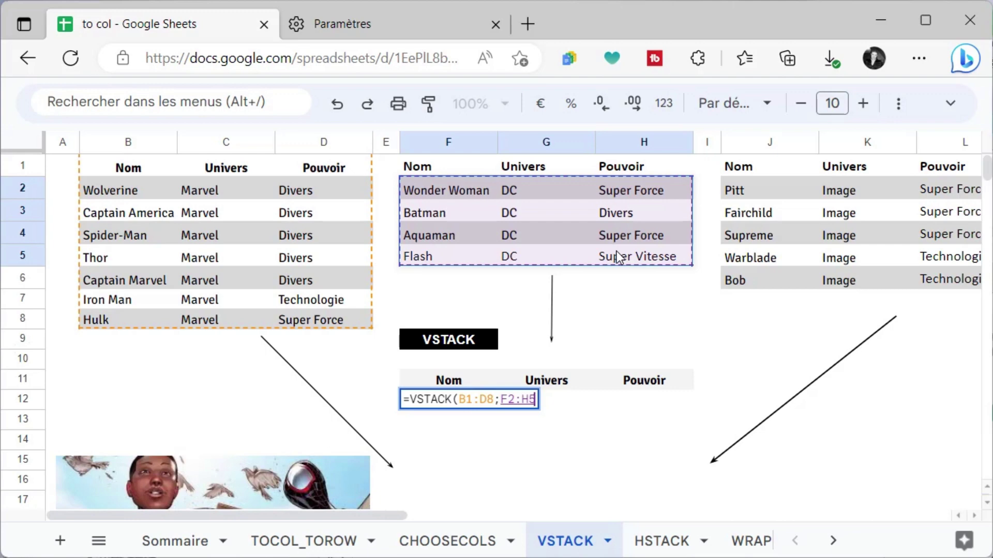
{"action": "type", "text": ";"}
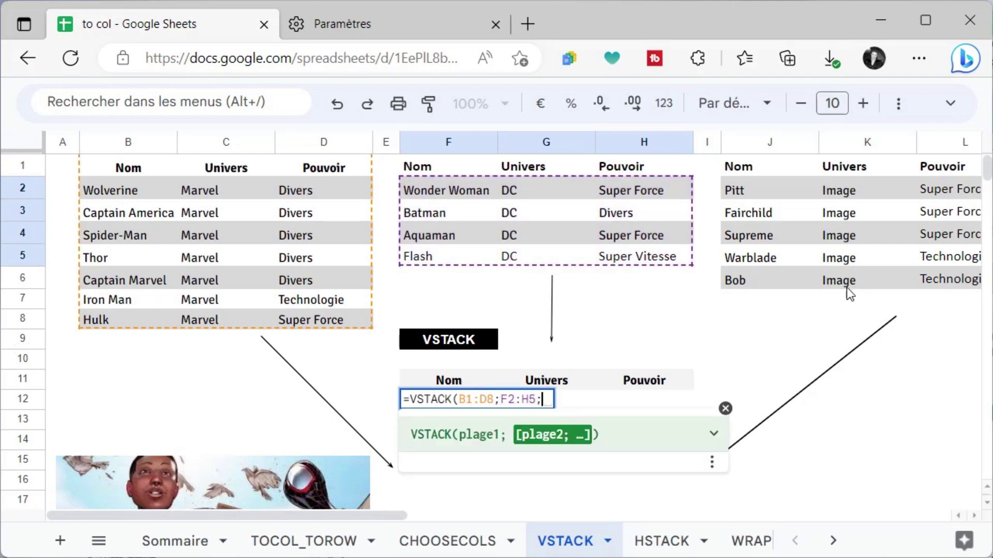
{"action": "mouse_move", "coordinate": [750, 192]}
{"action": "left_mouse_down"}
{"action": "mouse_move", "coordinate": [880, 190]}
{"action": "mouse_move", "coordinate": [954, 274]}
{"action": "left_mouse_up"}
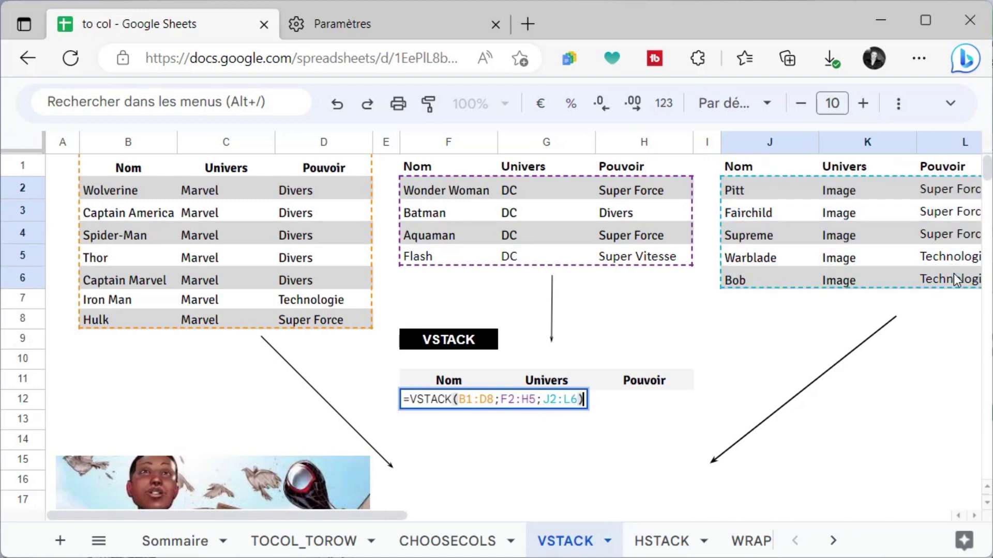
{"action": "type", "text": ")"}
{"action": "key", "text": "Return"}
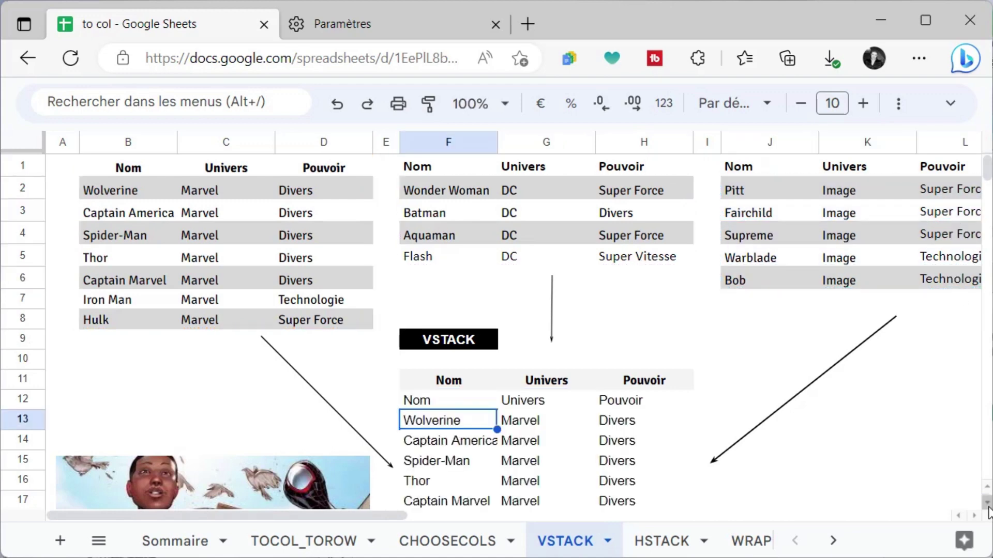
Scroll down to check the combined VSTACK hero list
{"action": "left_click", "coordinate": [988, 508]}
{"action": "left_click", "coordinate": [988, 508]}
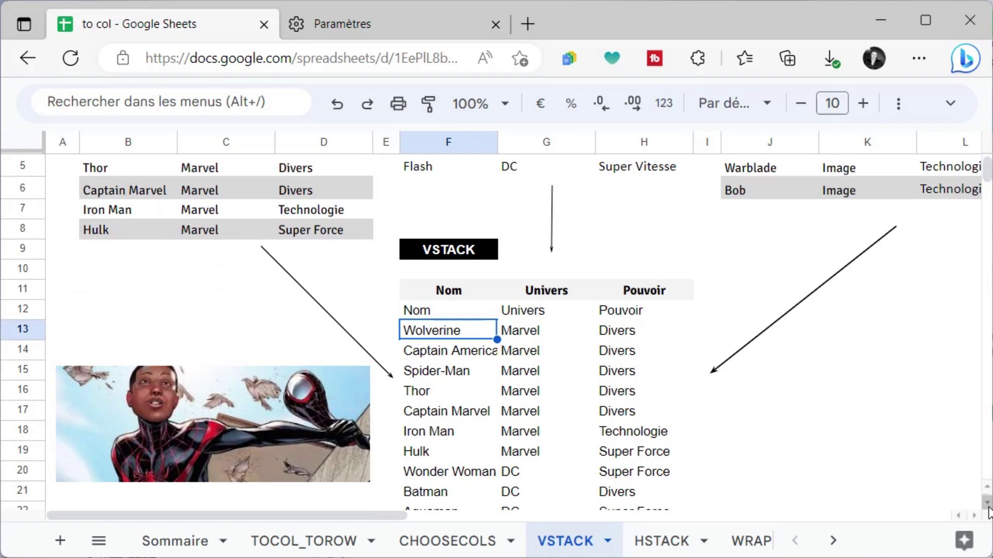
{"action": "left_click", "coordinate": [988, 508]}
{"action": "left_click", "coordinate": [988, 508]}
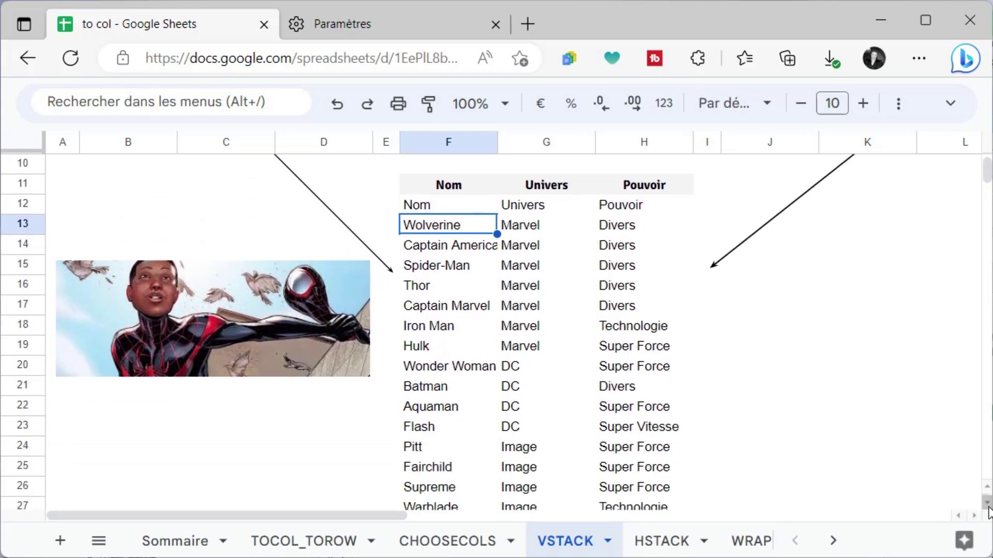
{"action": "left_click", "coordinate": [988, 509]}
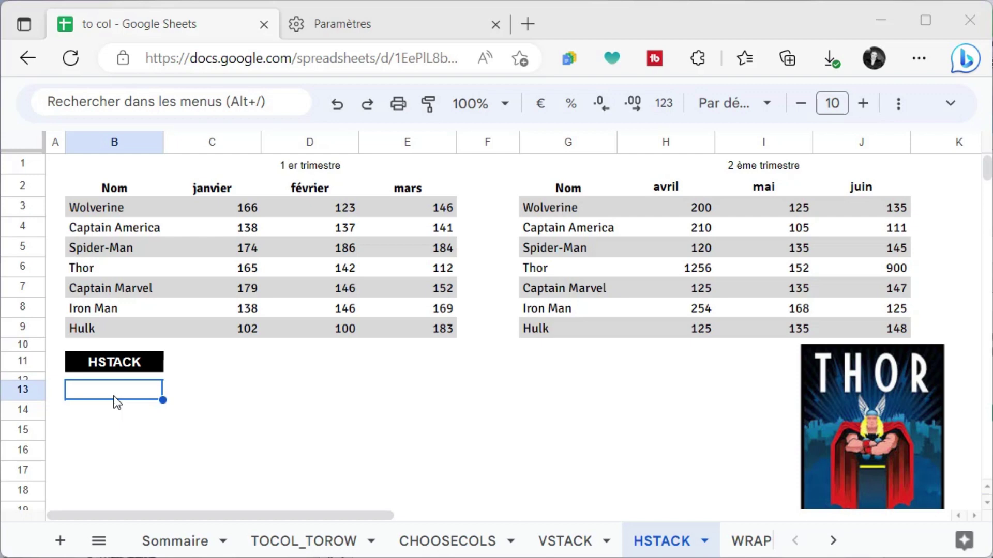
Enter =HSTACK(B2:E9;H2:J9) in B13 to join the two quarterly tables side by side
{"action": "type", "text": "=HSTACK("}
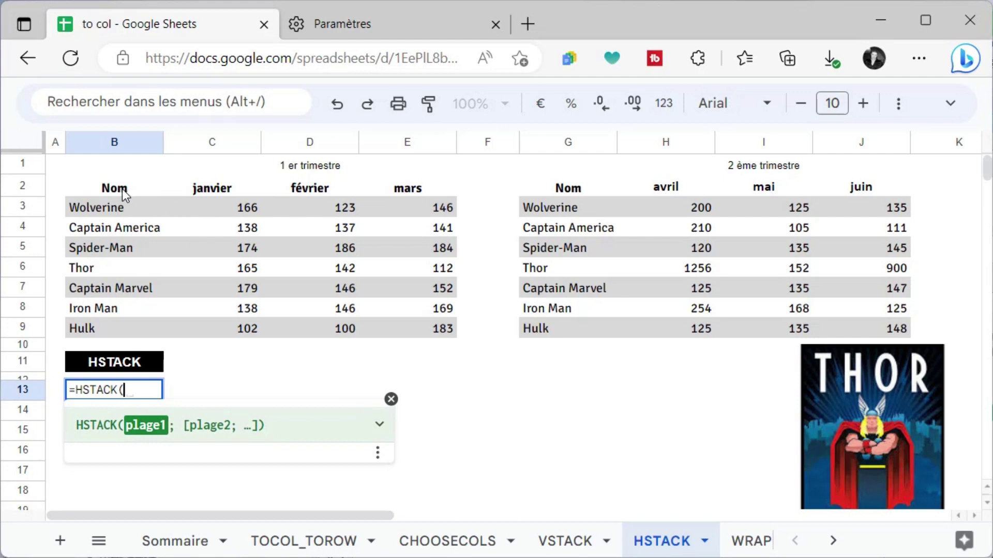
{"action": "mouse_move", "coordinate": [122, 189]}
{"action": "left_mouse_down"}
{"action": "mouse_move", "coordinate": [356, 200]}
{"action": "mouse_move", "coordinate": [398, 324]}
{"action": "left_mouse_up"}
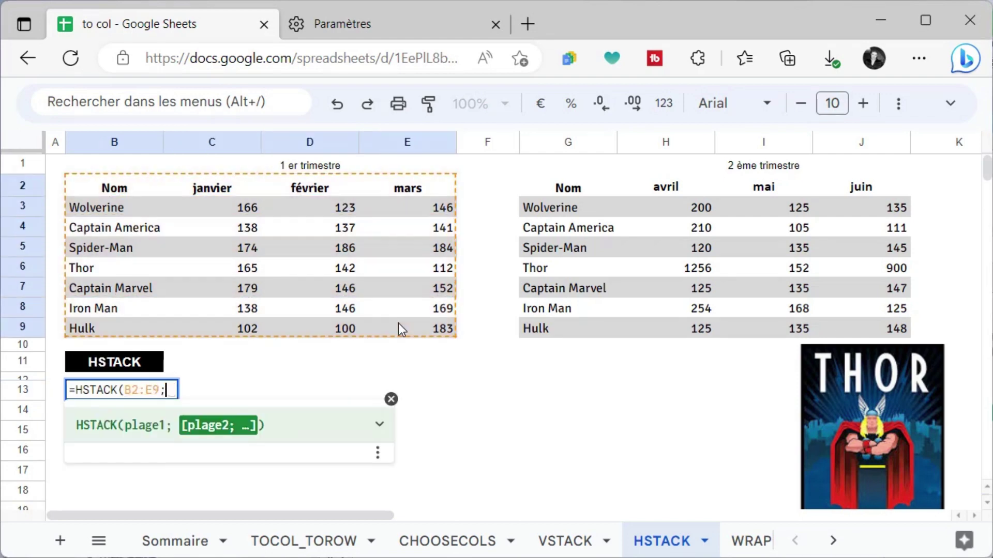
{"action": "type", "text": ";"}
{"action": "mouse_move", "coordinate": [666, 188]}
{"action": "left_mouse_down"}
{"action": "mouse_move", "coordinate": [836, 194]}
{"action": "mouse_move", "coordinate": [844, 321]}
{"action": "left_mouse_up"}
{"action": "type", "text": ")"}
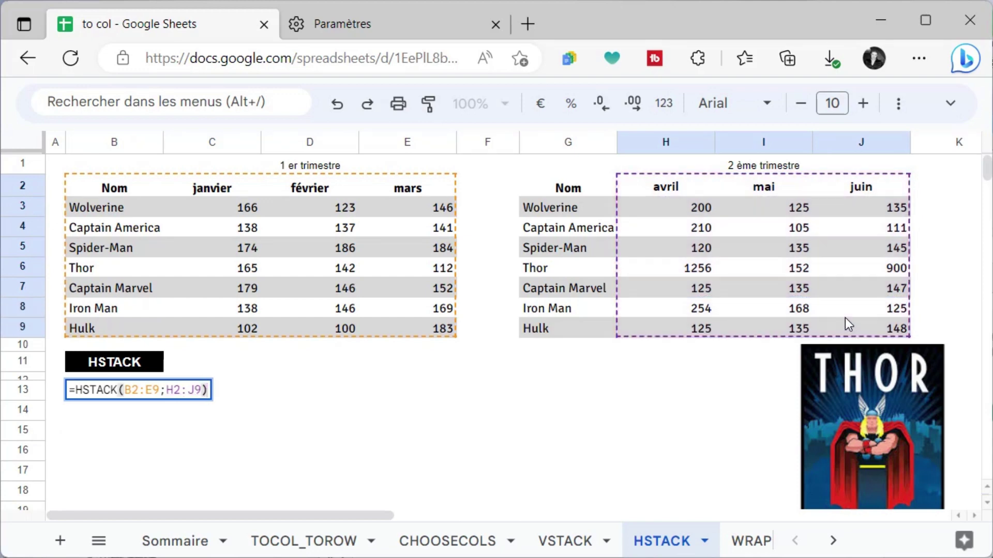
{"action": "key", "text": "Return"}
{"action": "scroll", "coordinate": [988, 504], "scroll_direction": "down", "scroll_amount": 3}
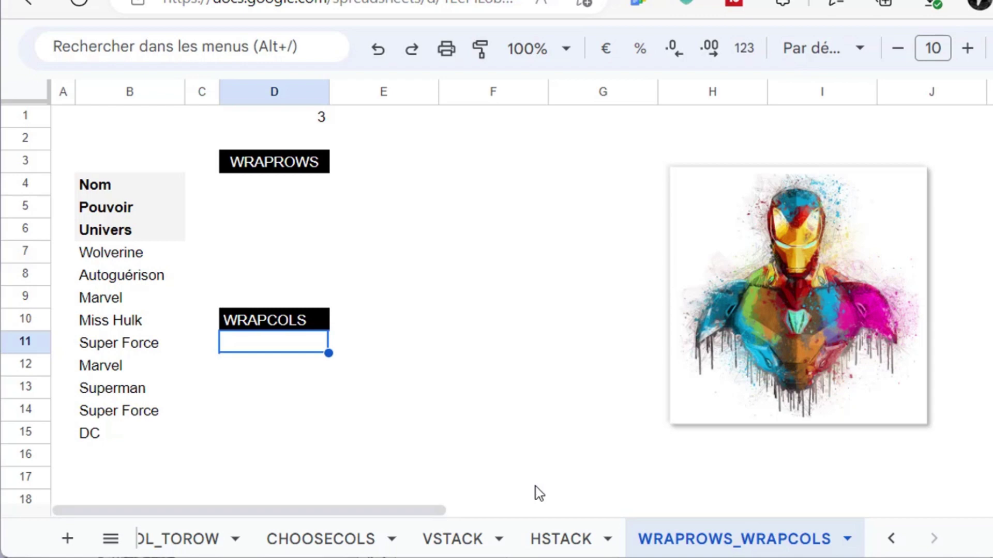
Enter =WRAPROWS(B4:B15;D1) in D4 to lay the list out in rows of three
{"action": "left_click", "coordinate": [272, 261]}
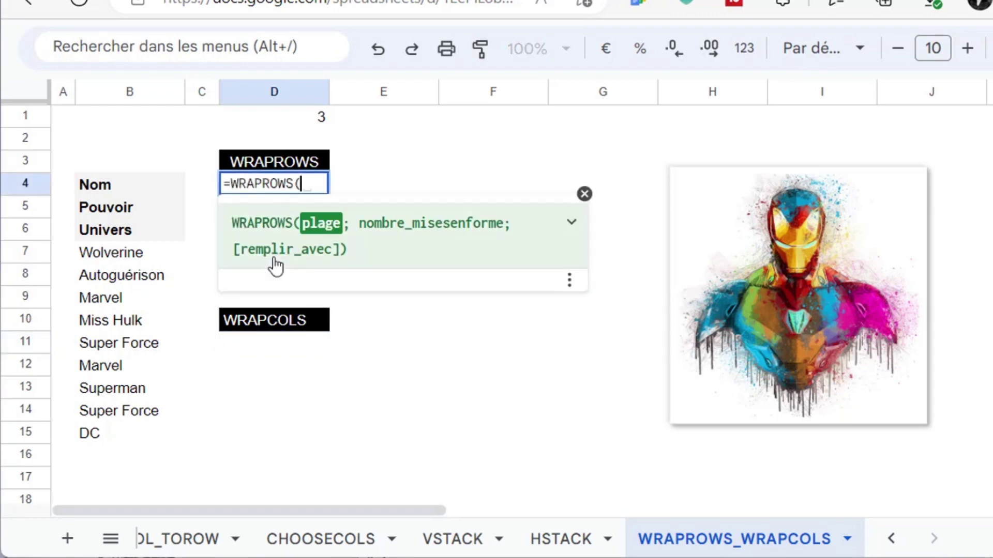
{"action": "left_click", "coordinate": [127, 189]}
{"action": "left_click_drag", "start_coordinate": [126, 189], "coordinate": [121, 432]}
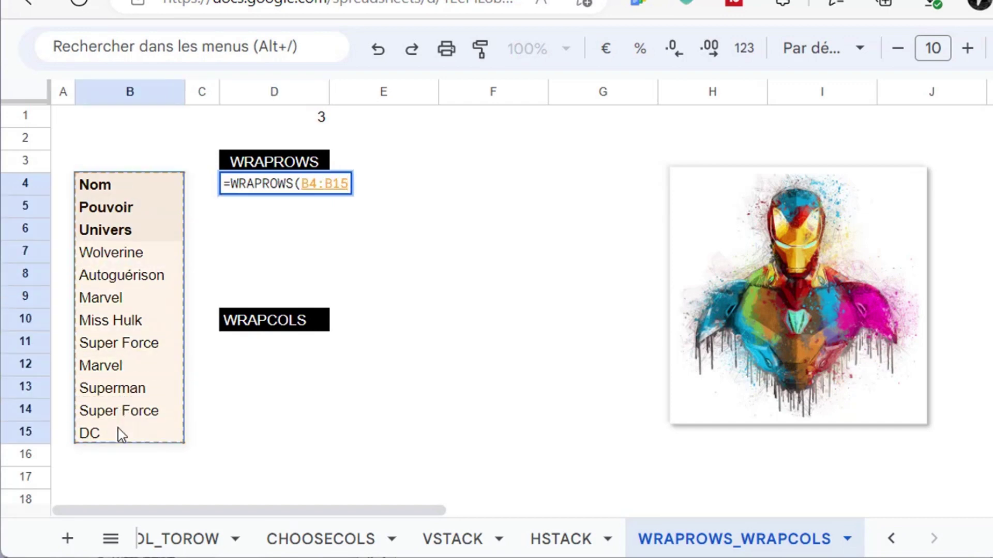
{"action": "type", "text": ";"}
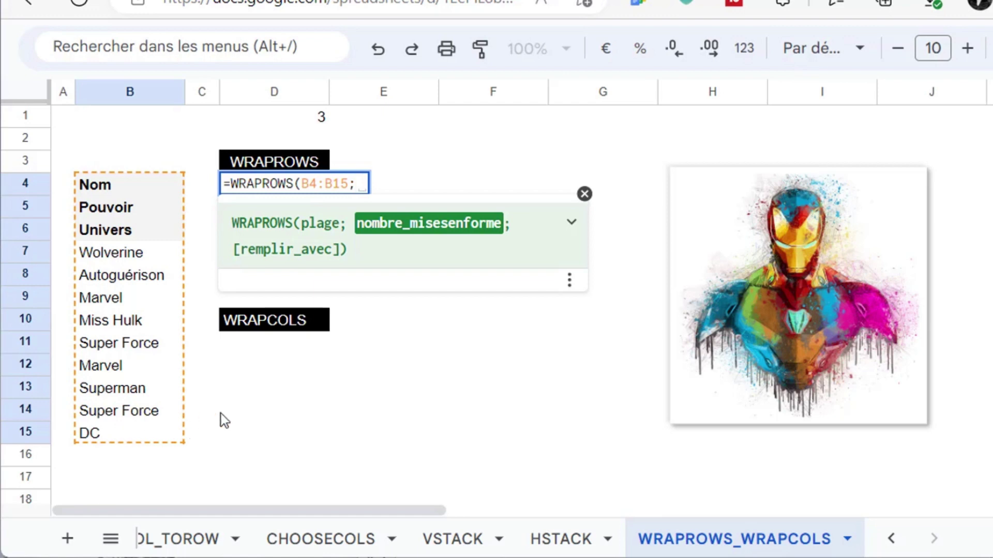
{"action": "left_click", "coordinate": [321, 122]}
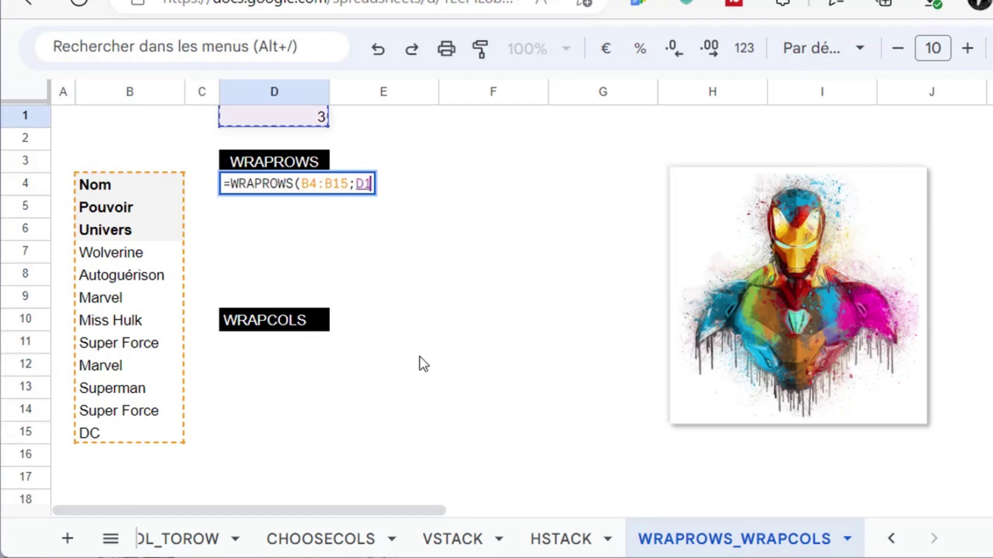
{"action": "type", "text": ")"}
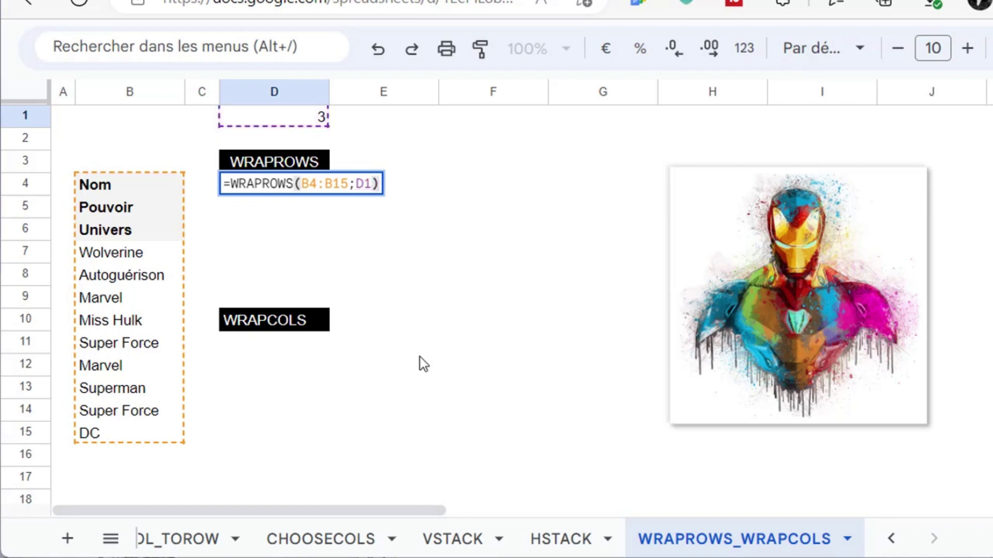
{"action": "key", "text": "Return"}
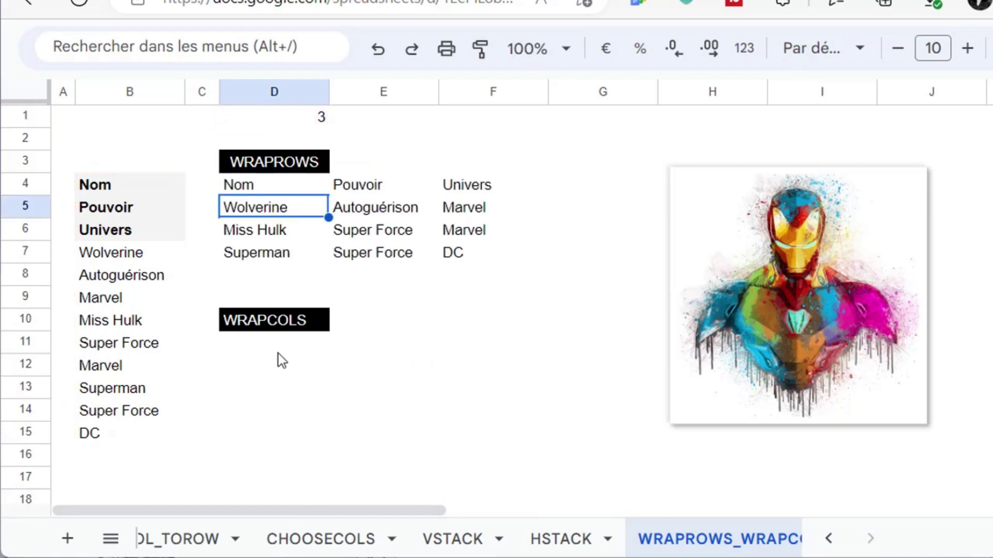
{"action": "left_click", "coordinate": [275, 350]}
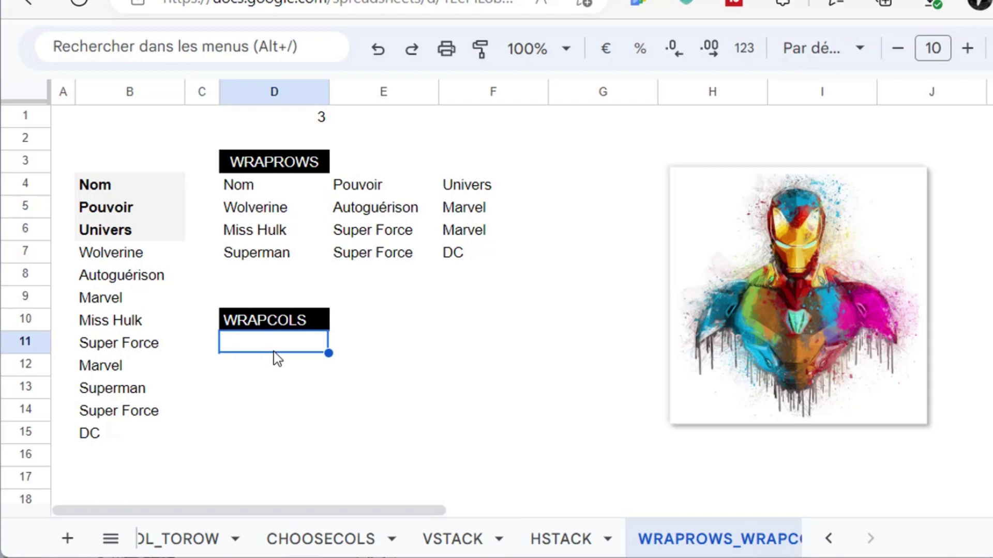
Enter =WRAPCOLS(B4:B15;D1) in D11 to arrange the list in columns of three
{"action": "type", "text": "=wra"}
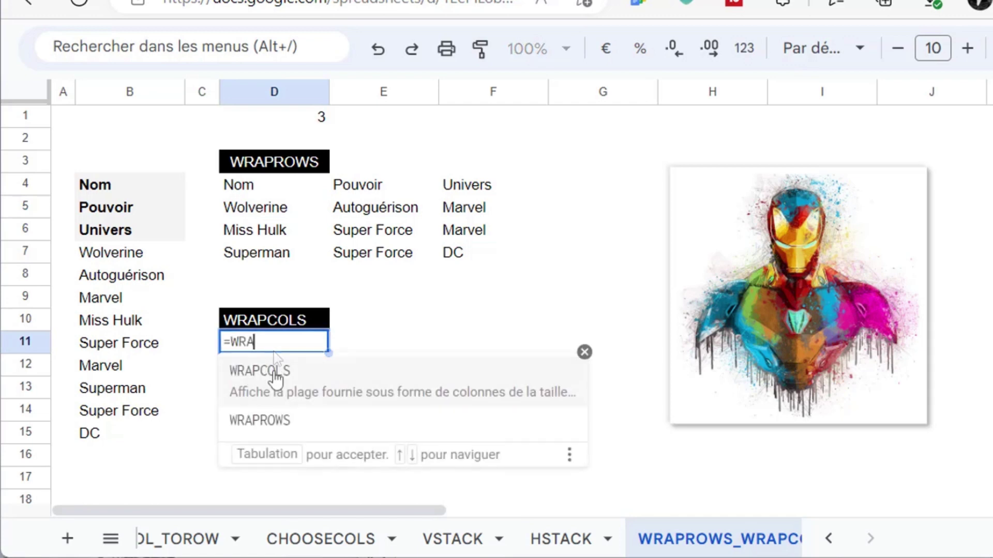
{"action": "key", "text": "Tab"}
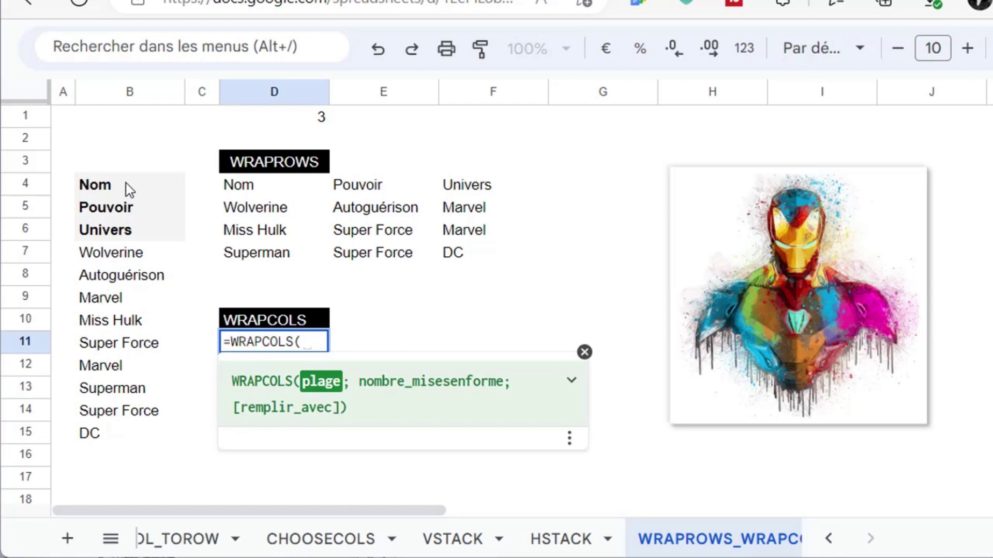
{"action": "left_click_drag", "start_coordinate": [126, 184], "coordinate": [106, 440]}
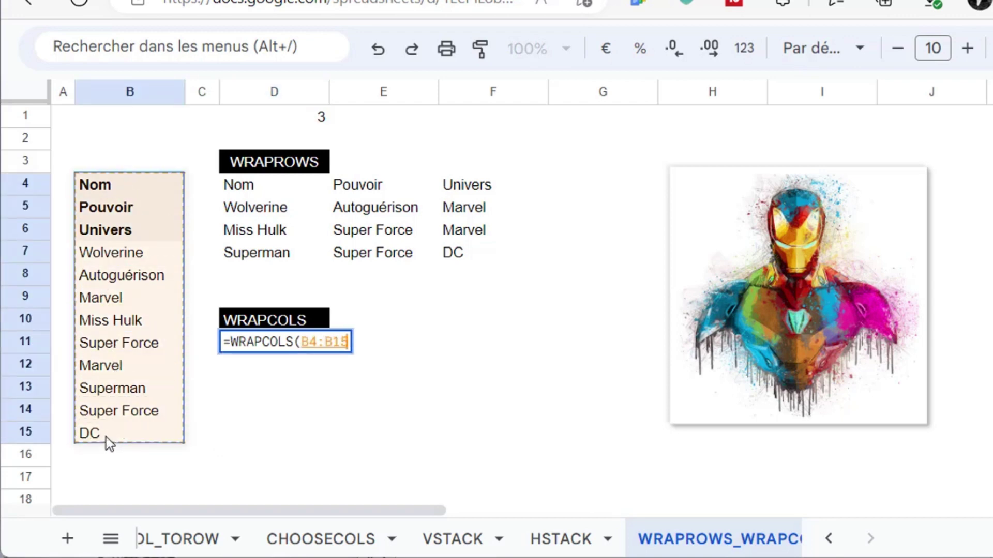
{"action": "type", "text": ";"}
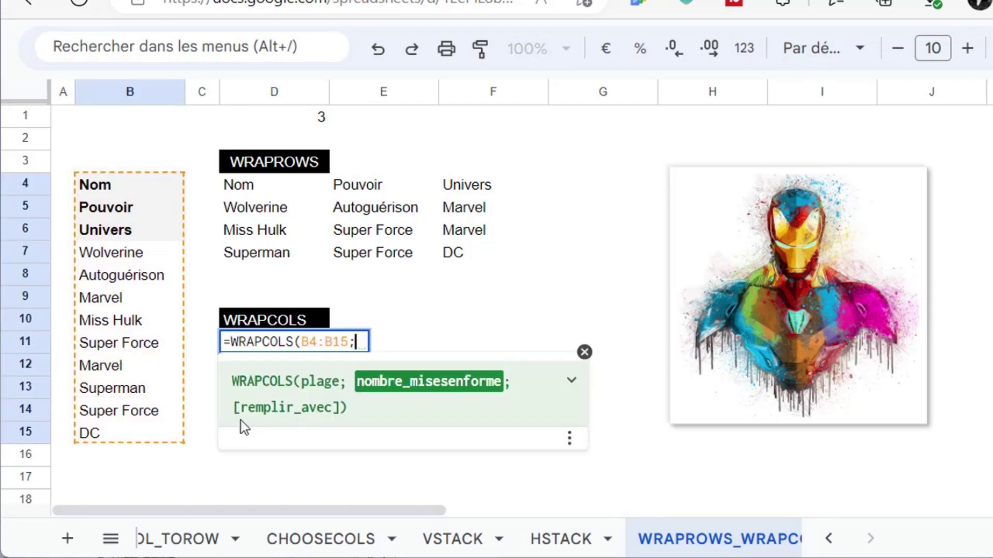
{"action": "left_click", "coordinate": [320, 126]}
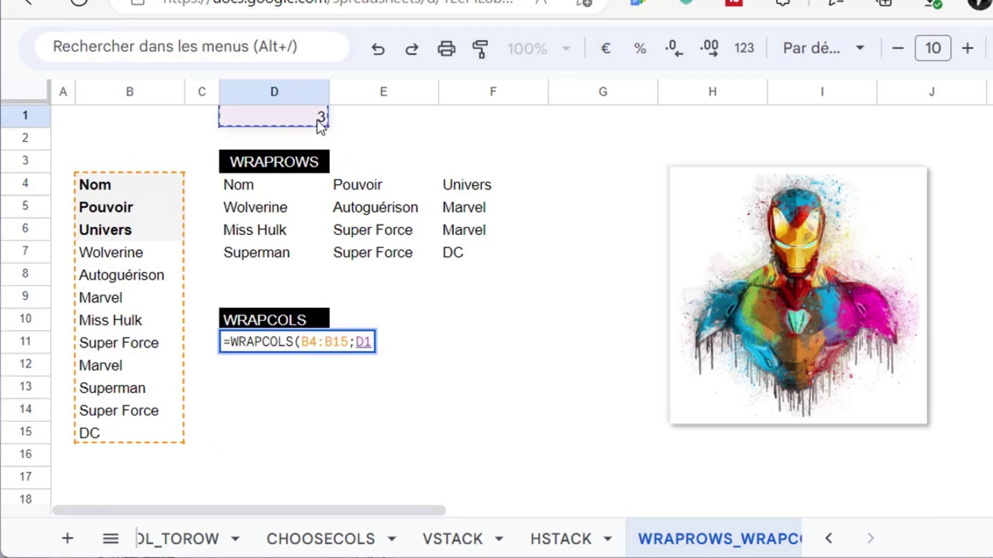
{"action": "type", "text": ")"}
{"action": "key", "text": "Return"}
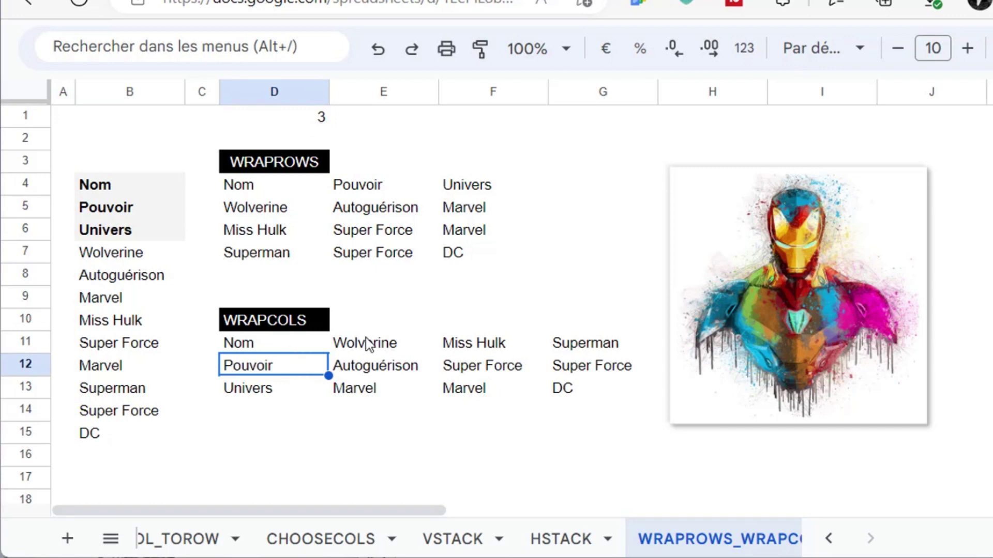
{"action": "left_click", "coordinate": [269, 349], "text": "shift"}
{"action": "left_click", "coordinate": [269, 349]}
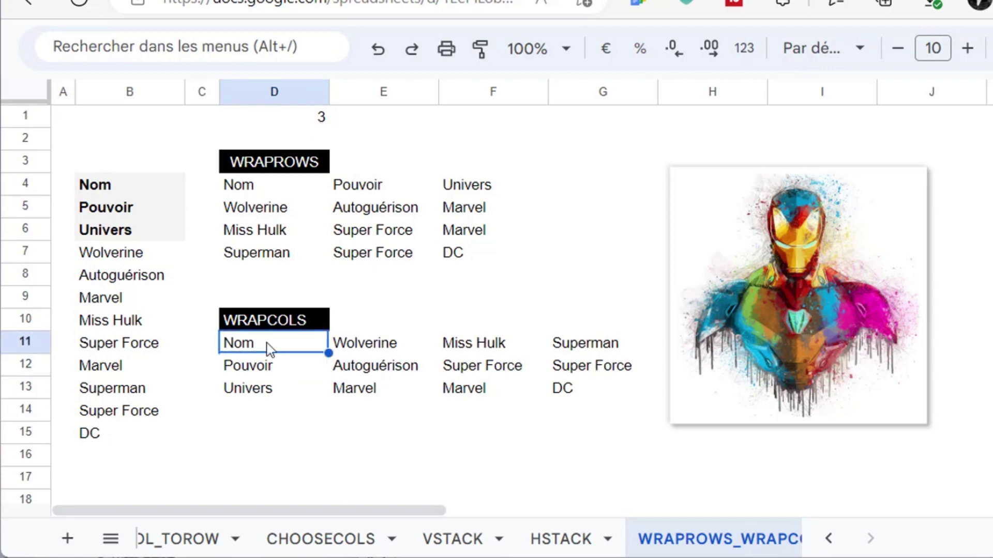